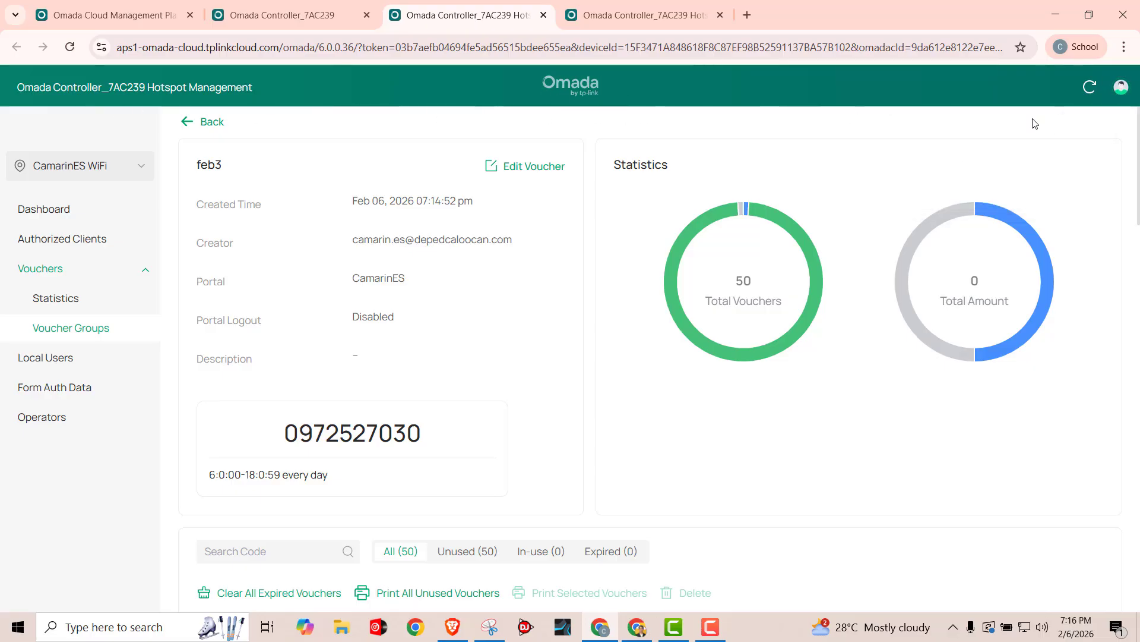
click(139, 173)
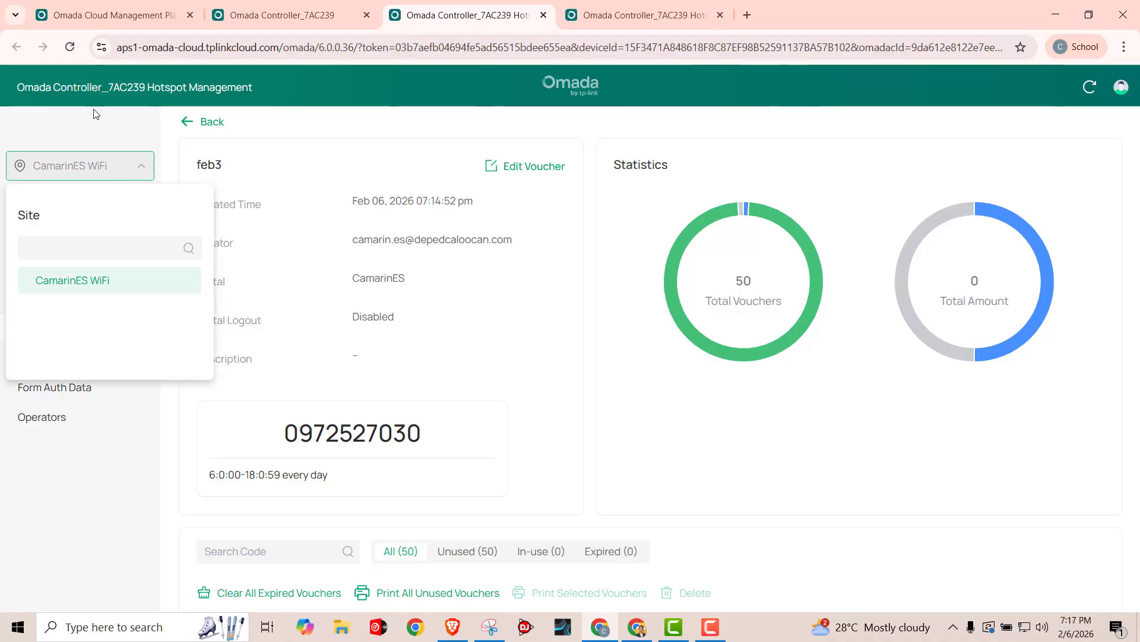
click(97, 133)
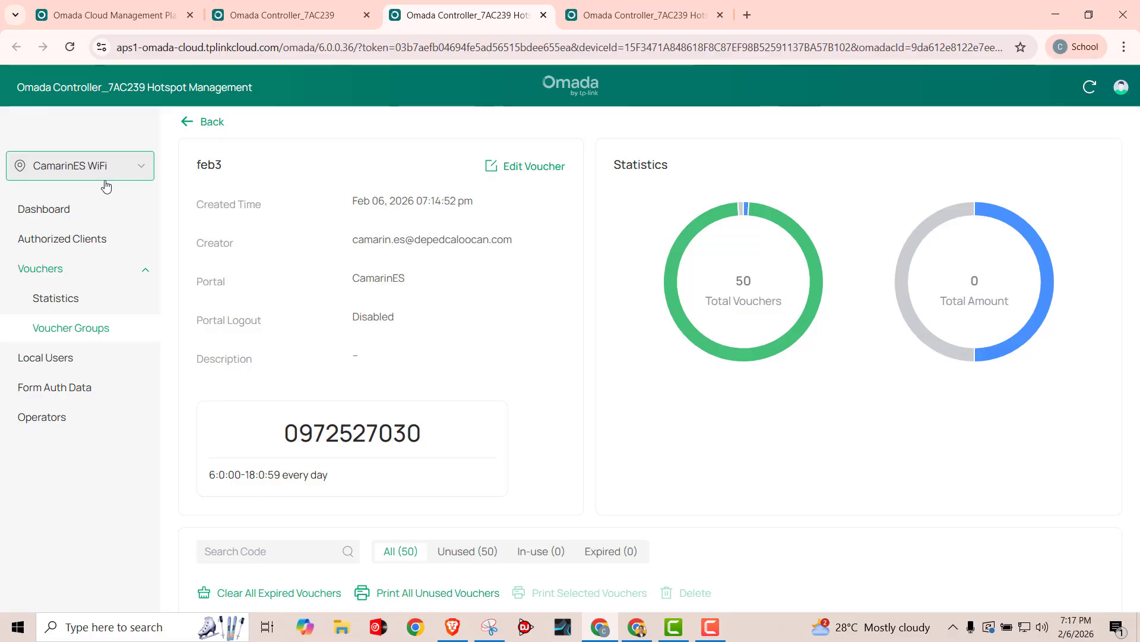
click(134, 276)
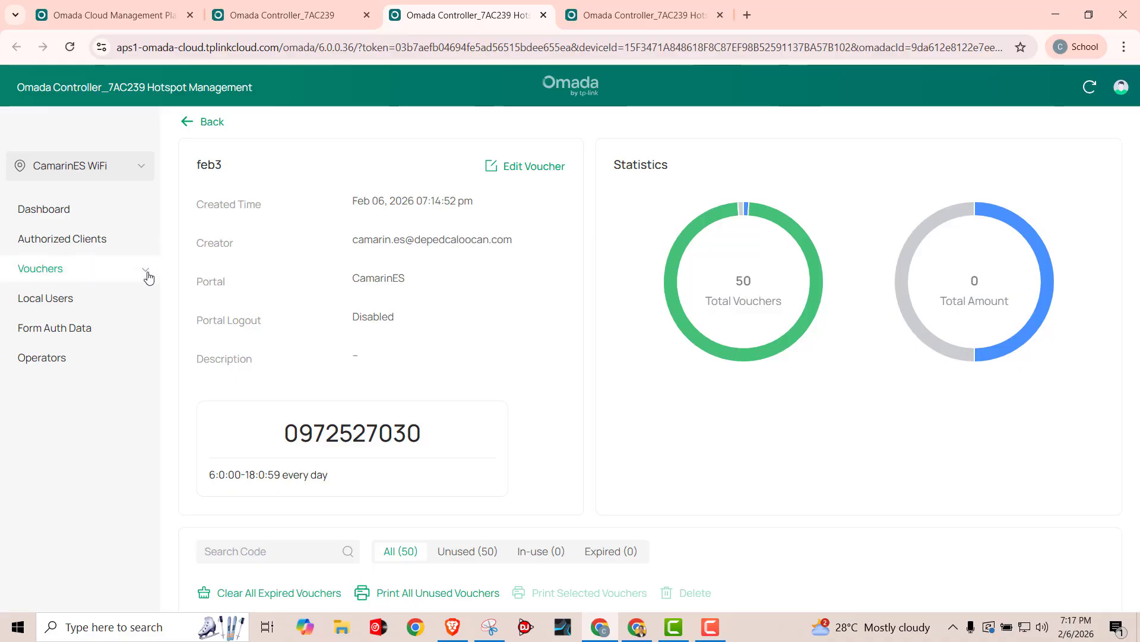
click(147, 275)
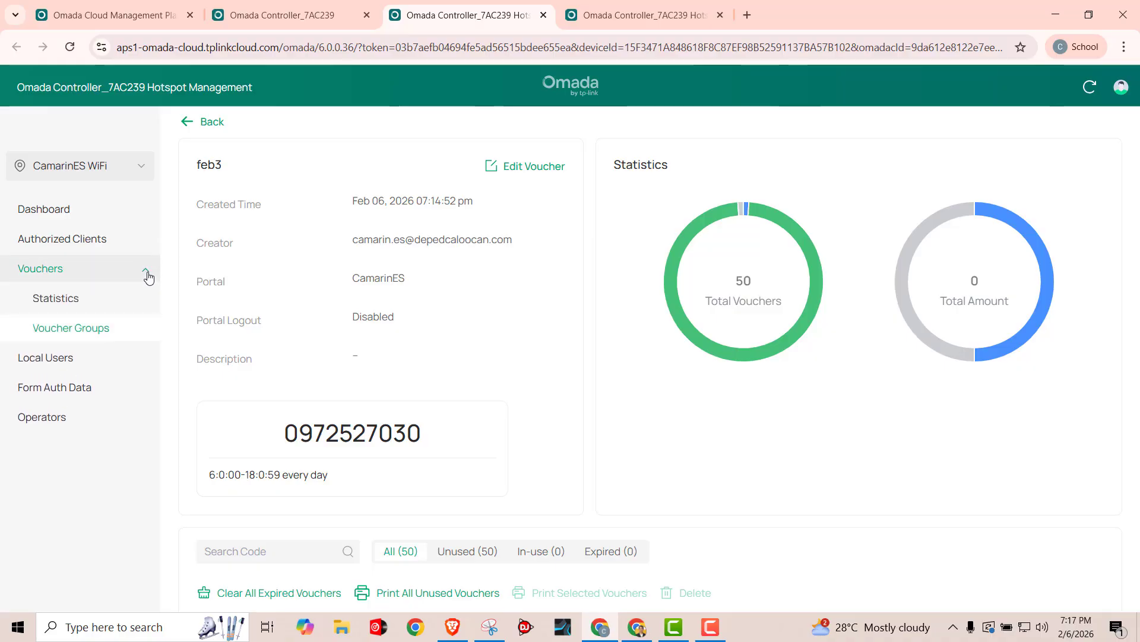
Show the list of voucher groups and start creating a new vouchers group.
click(90, 336)
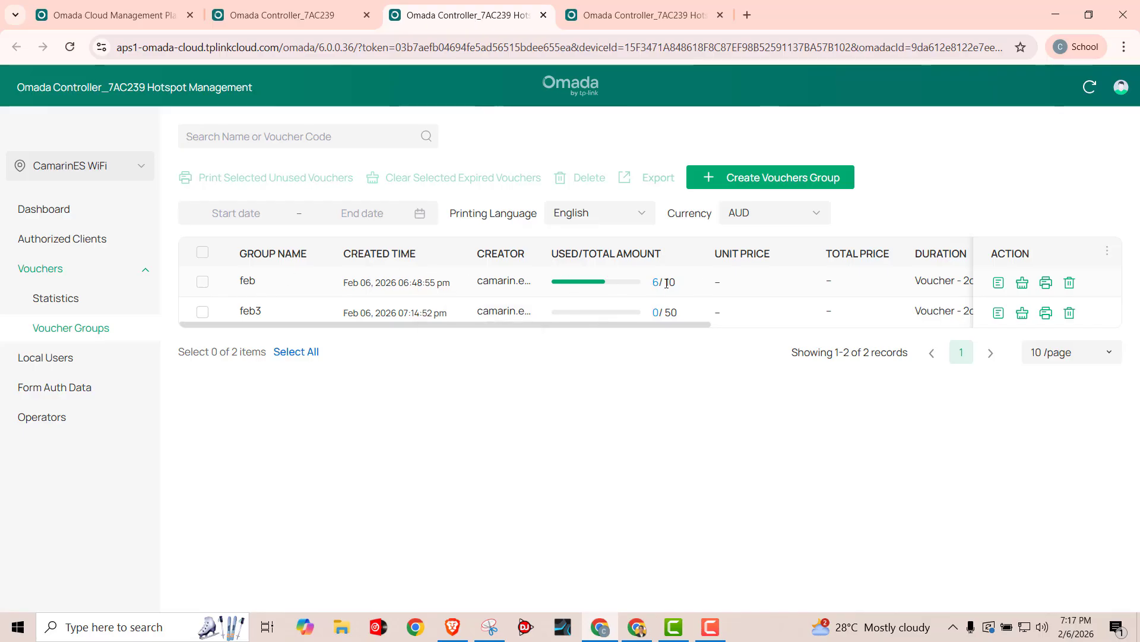
drag(655, 282, 666, 282)
drag(669, 313, 678, 311)
click(808, 181)
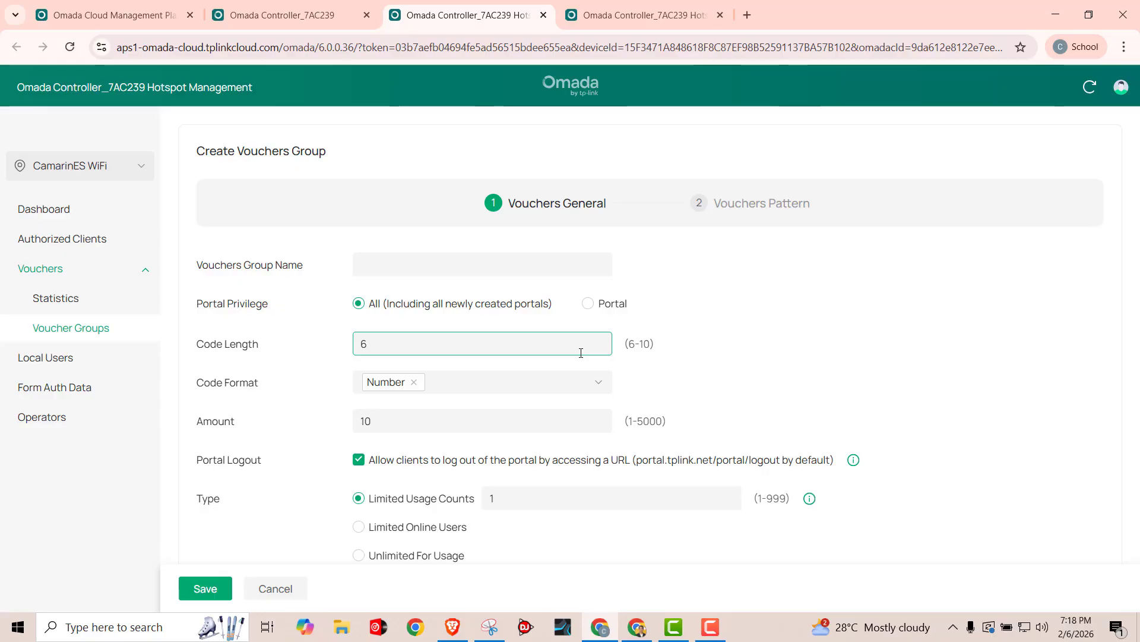
Name the vouchers group feb4 and restrict its portal privilege to the CamarinES portal.
click(366, 265)
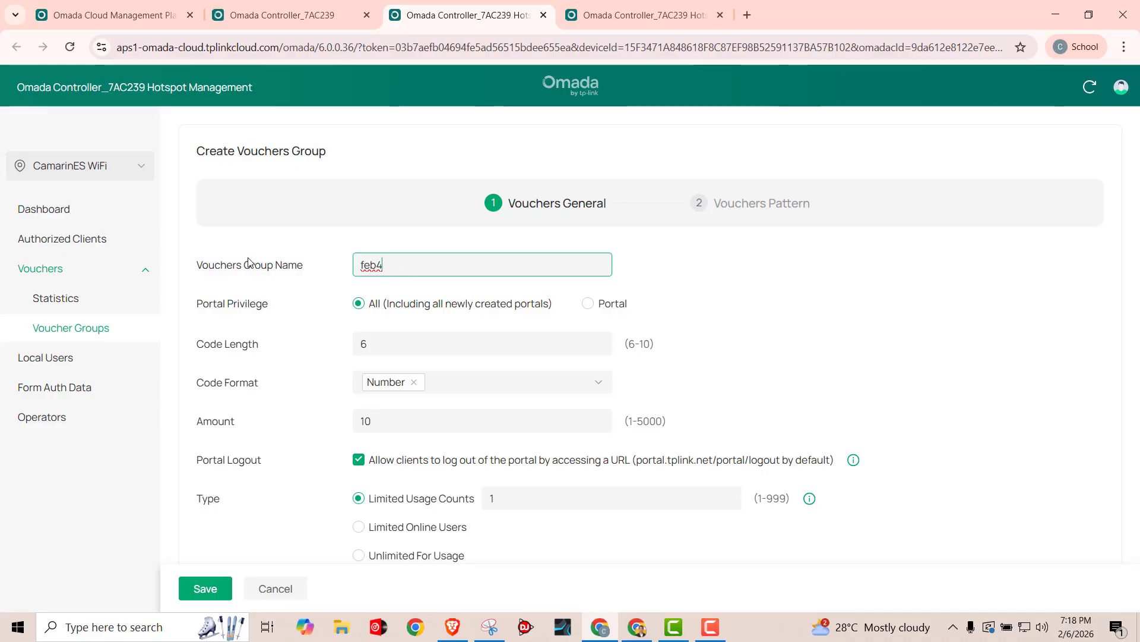
drag(252, 267, 304, 267)
click(403, 267)
click(587, 304)
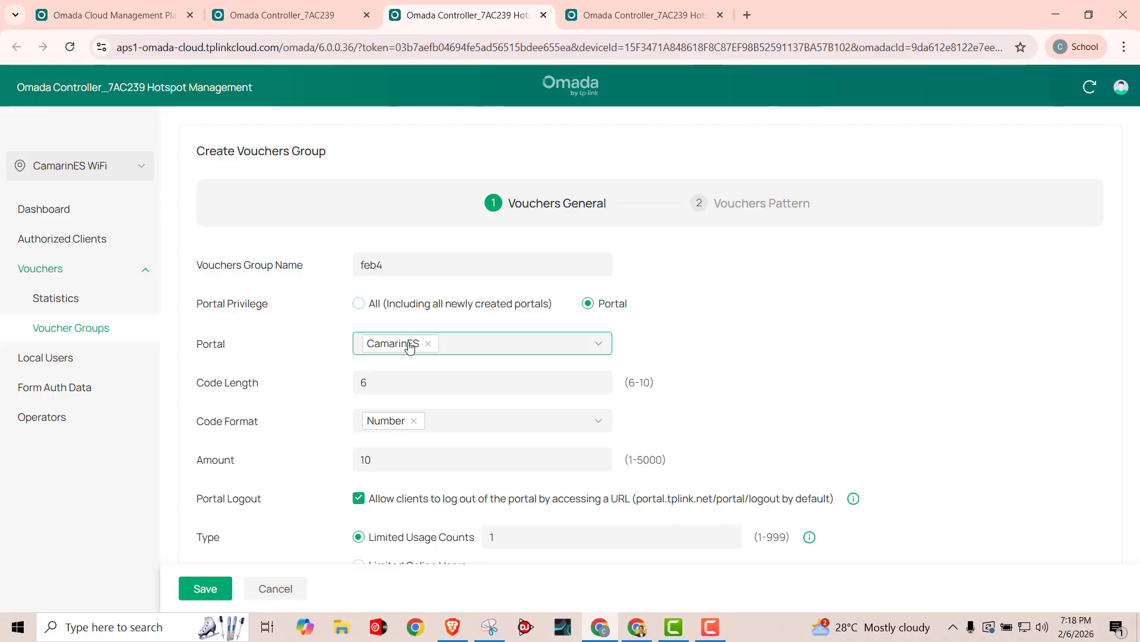
click(601, 350)
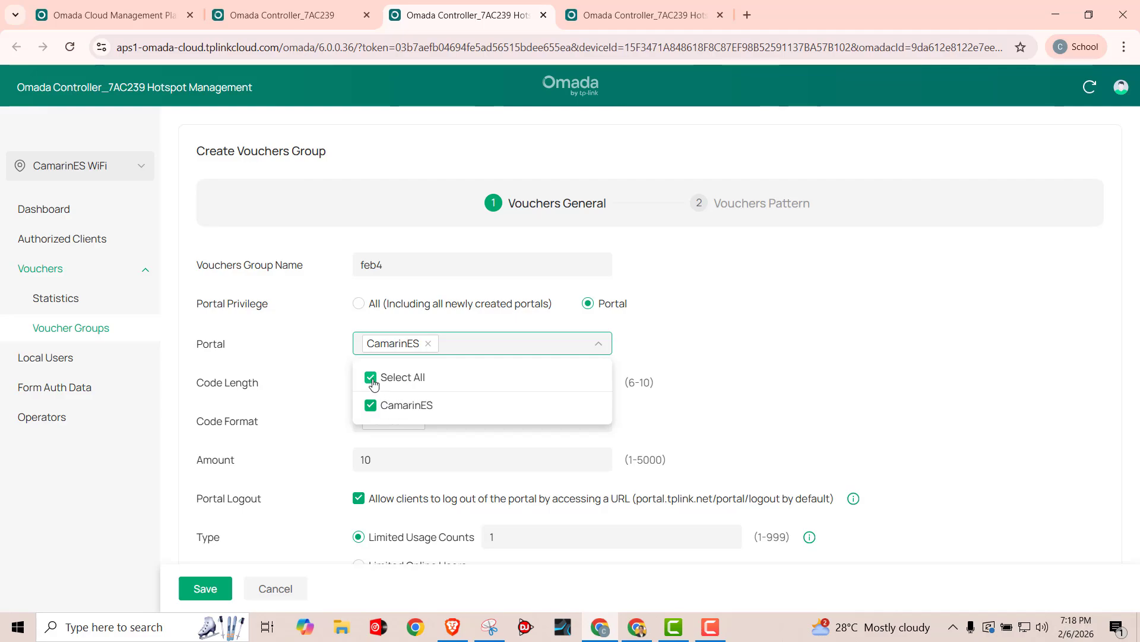
click(691, 353)
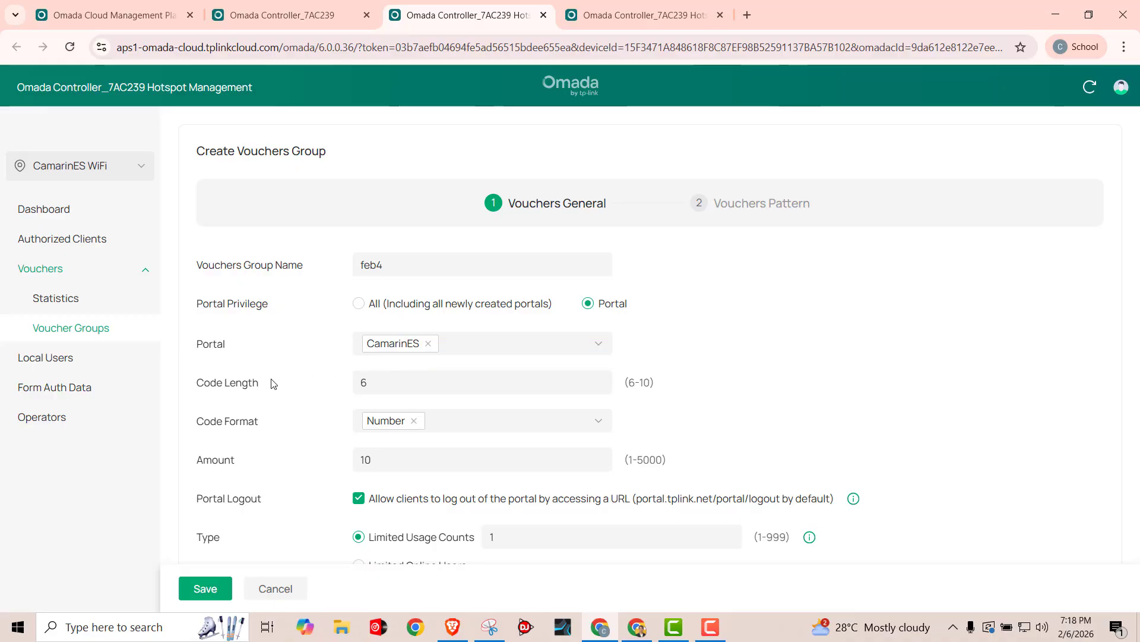
Set the voucher code length to 10 and check the available code format options.
drag(382, 384, 351, 391)
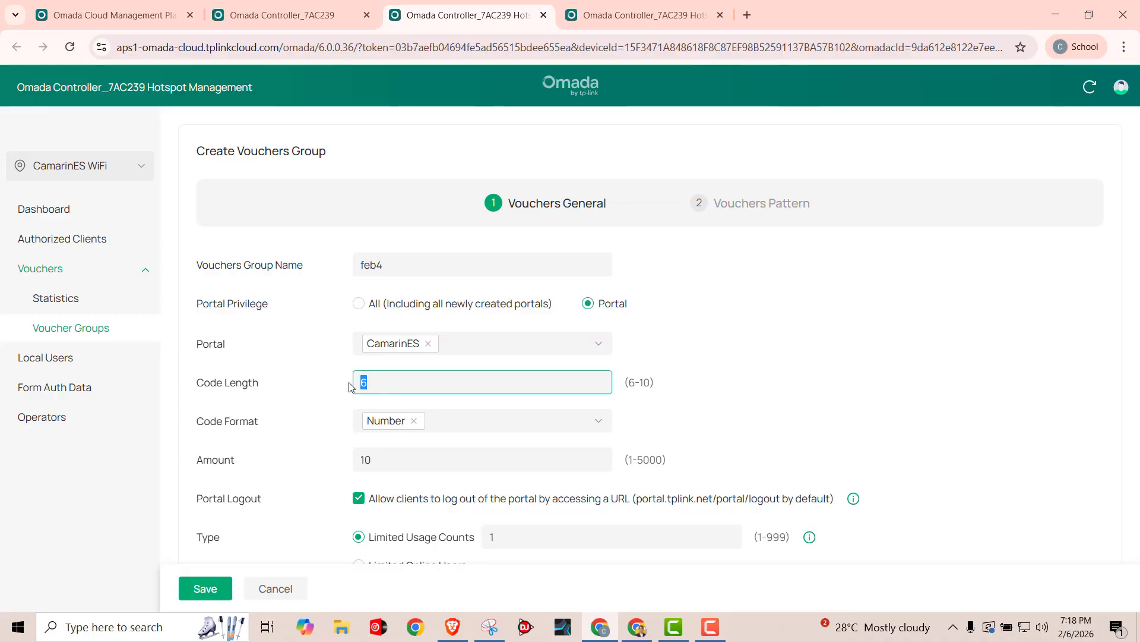
text(10)
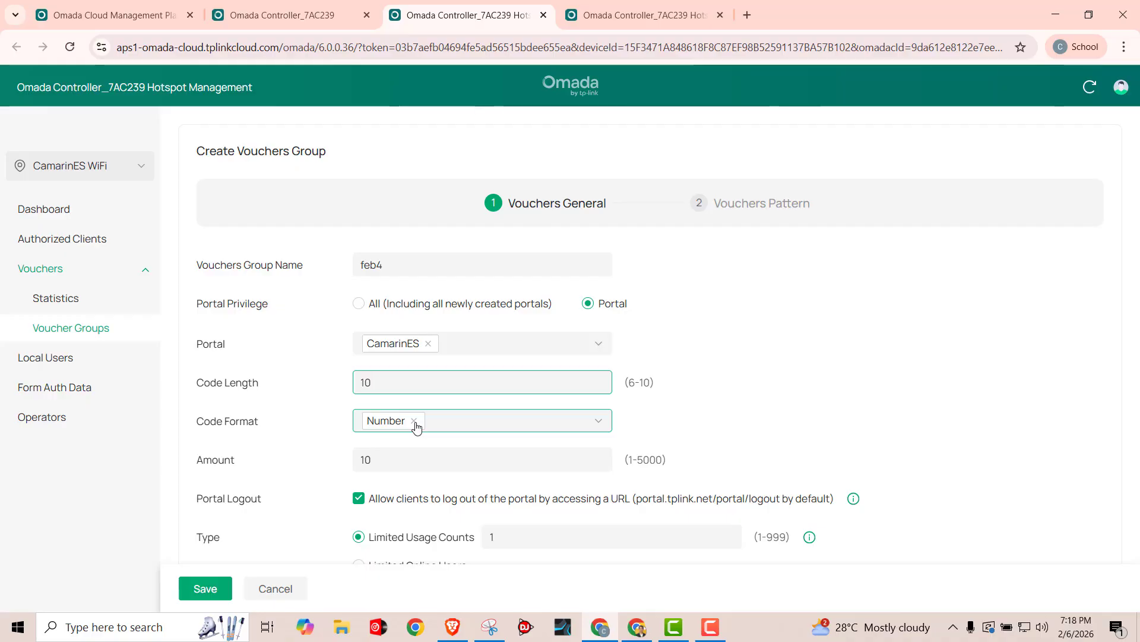
click(597, 424)
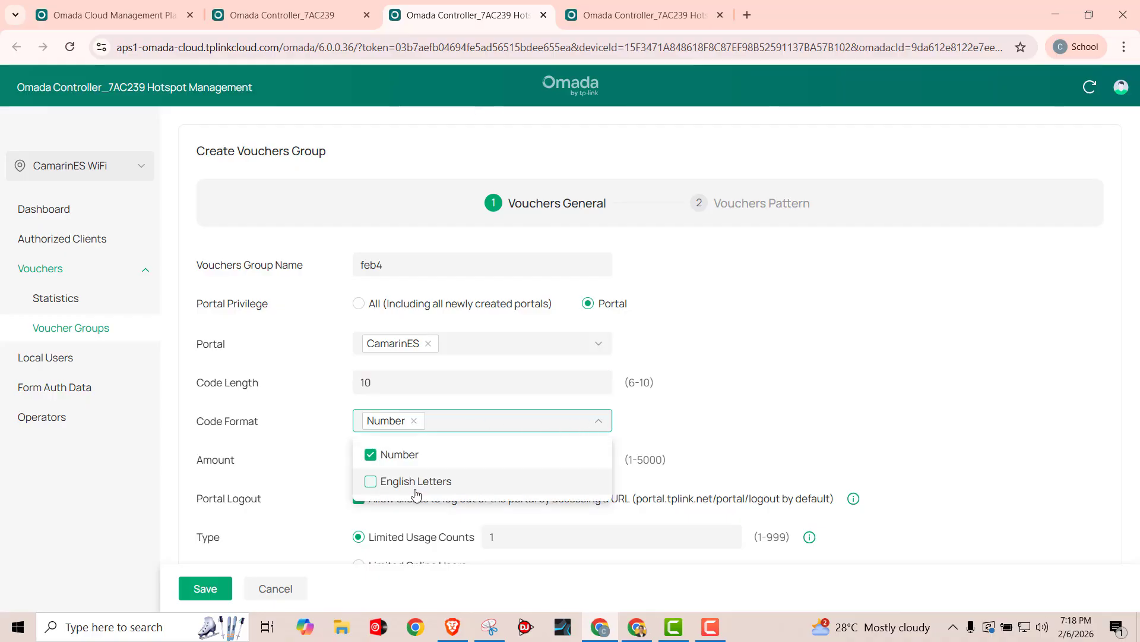
click(774, 427)
click(371, 381)
double_click(375, 382)
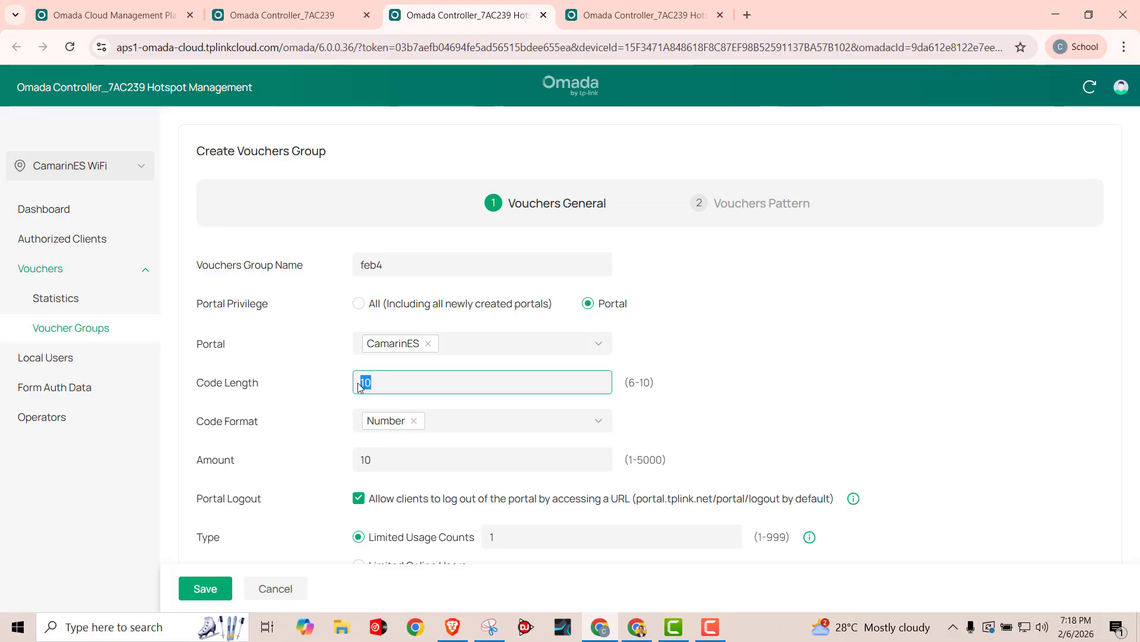
click(692, 427)
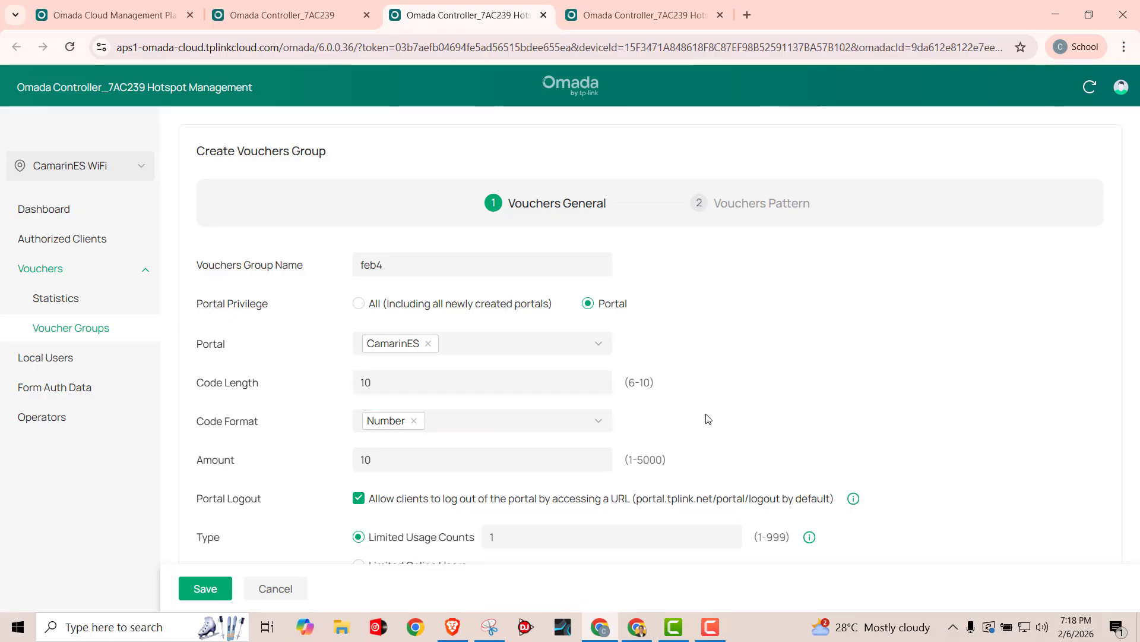
Set the voucher amount to 50 and disable the option letting clients log out of the portal.
scroll(708, 419, down, 1)
click(348, 387)
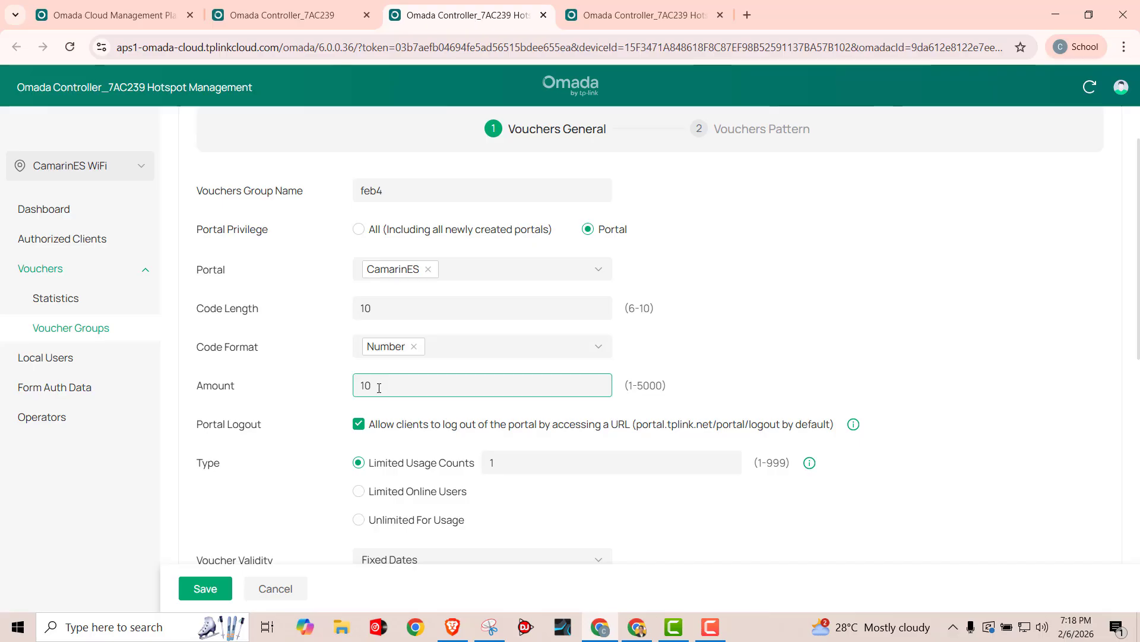
double_click(349, 387)
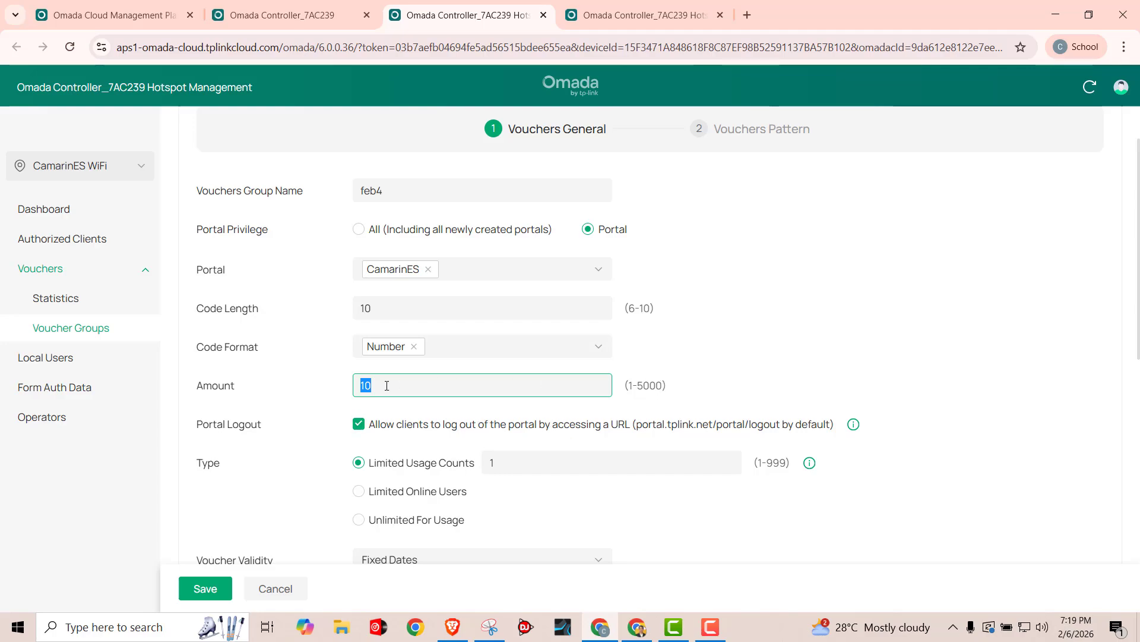
drag(387, 385, 351, 385)
text(50)
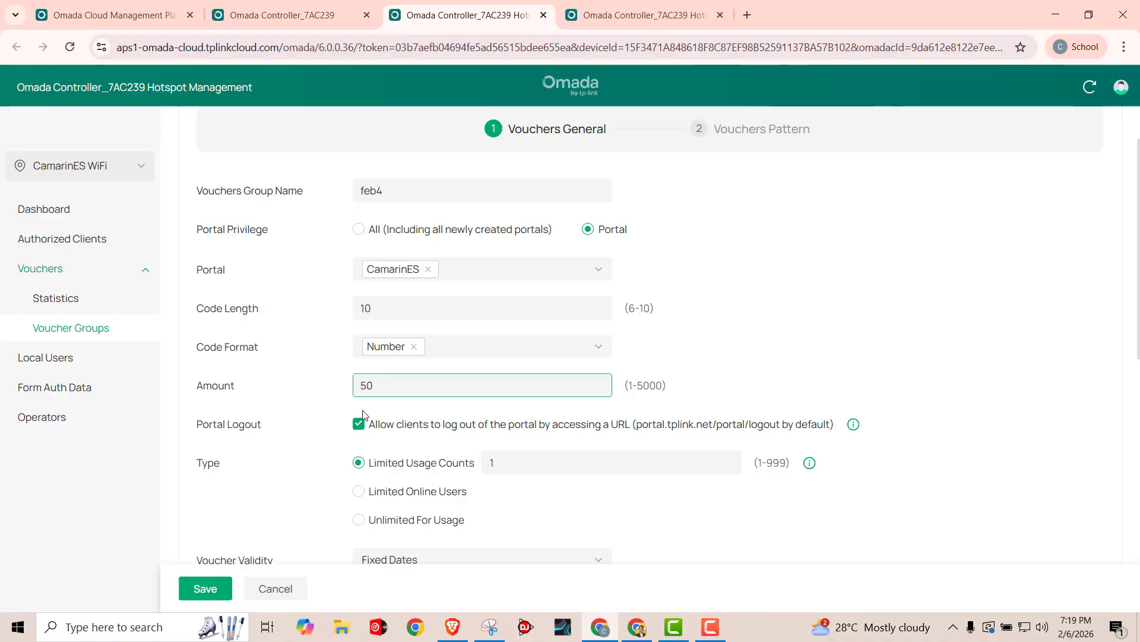
click(359, 425)
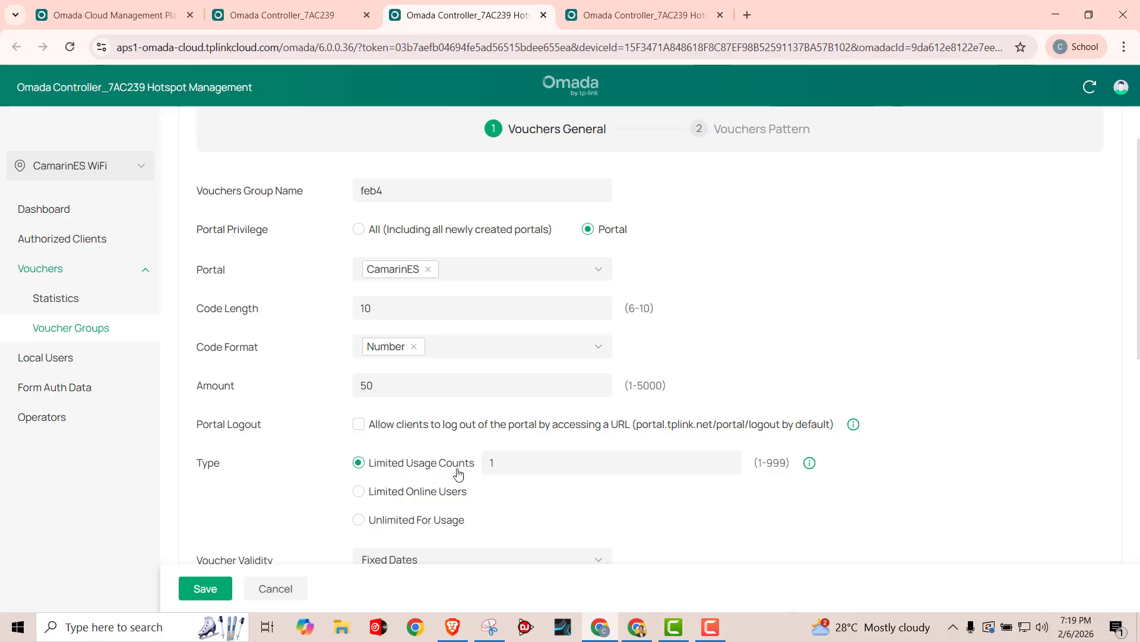
scroll(413, 453, down, 1)
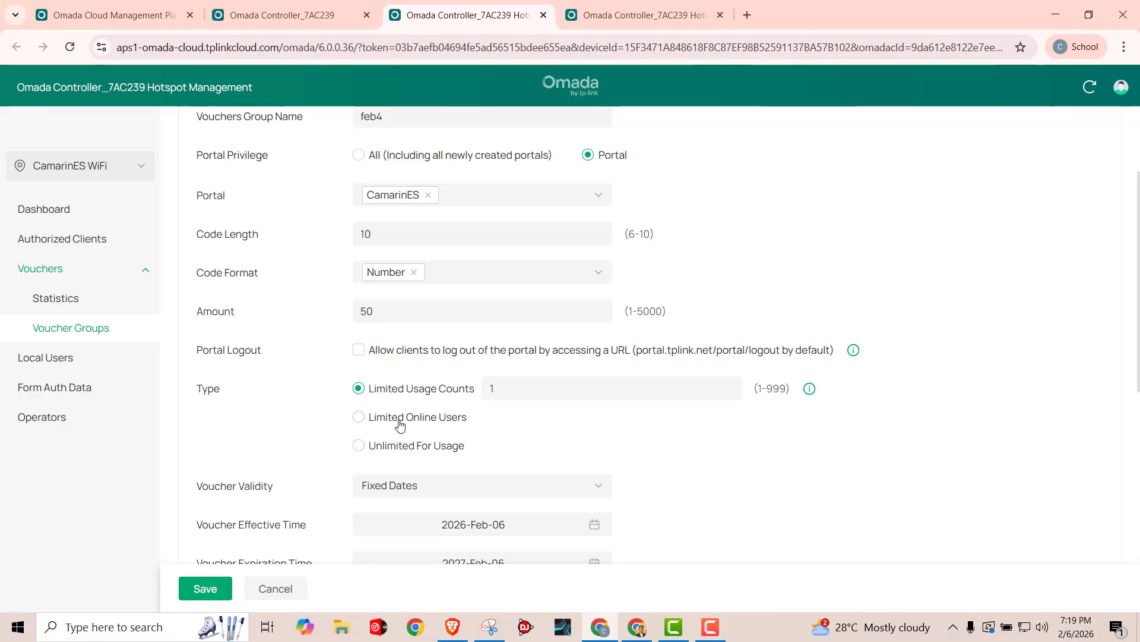
double_click(489, 390)
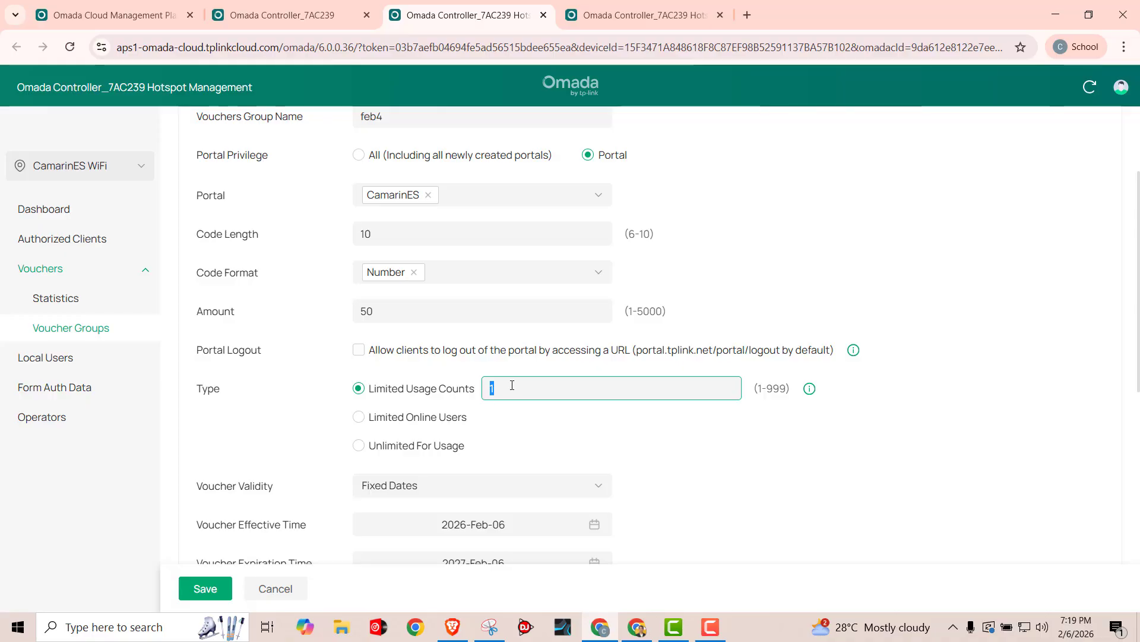
click(494, 387)
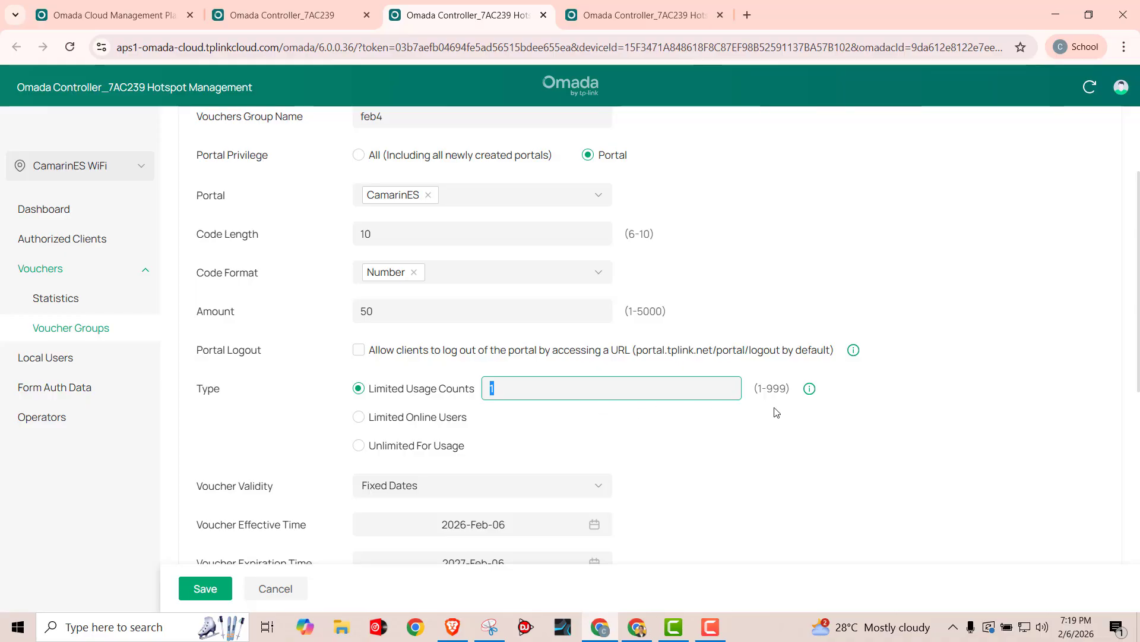
Set the voucher validity to Scheduled and the scheduled type to Daily.
scroll(815, 416, down, 1)
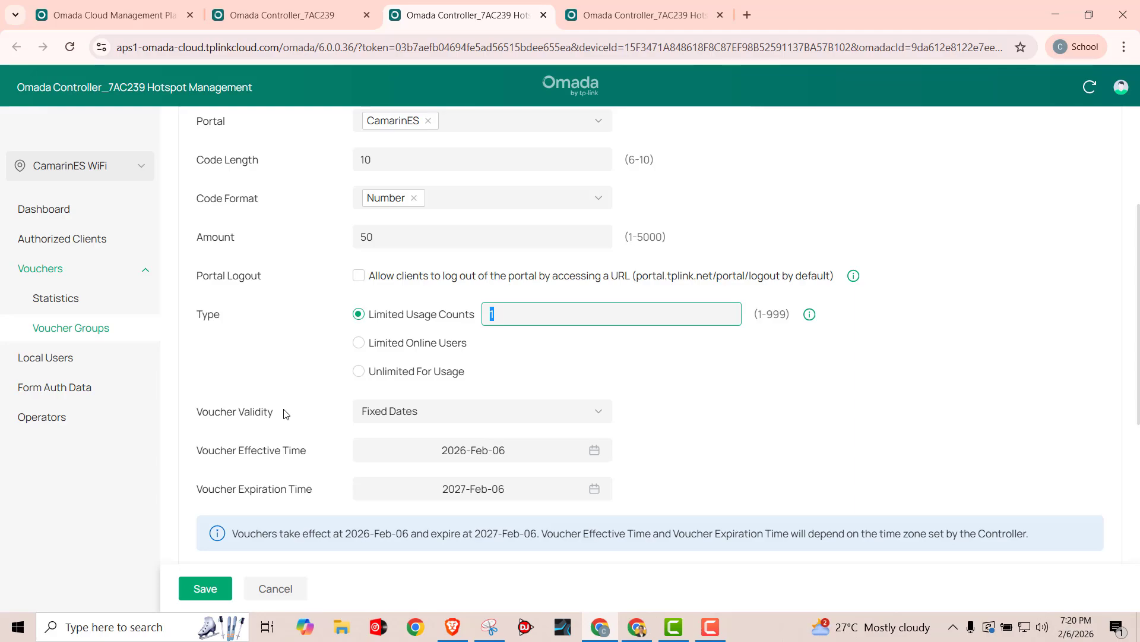
click(459, 418)
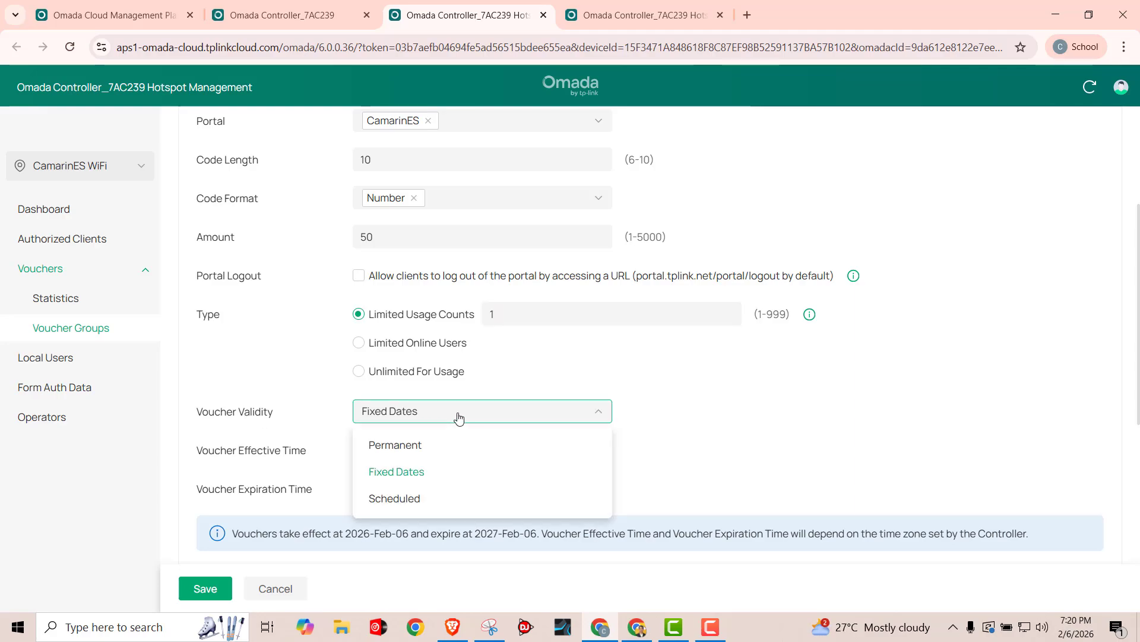
click(419, 499)
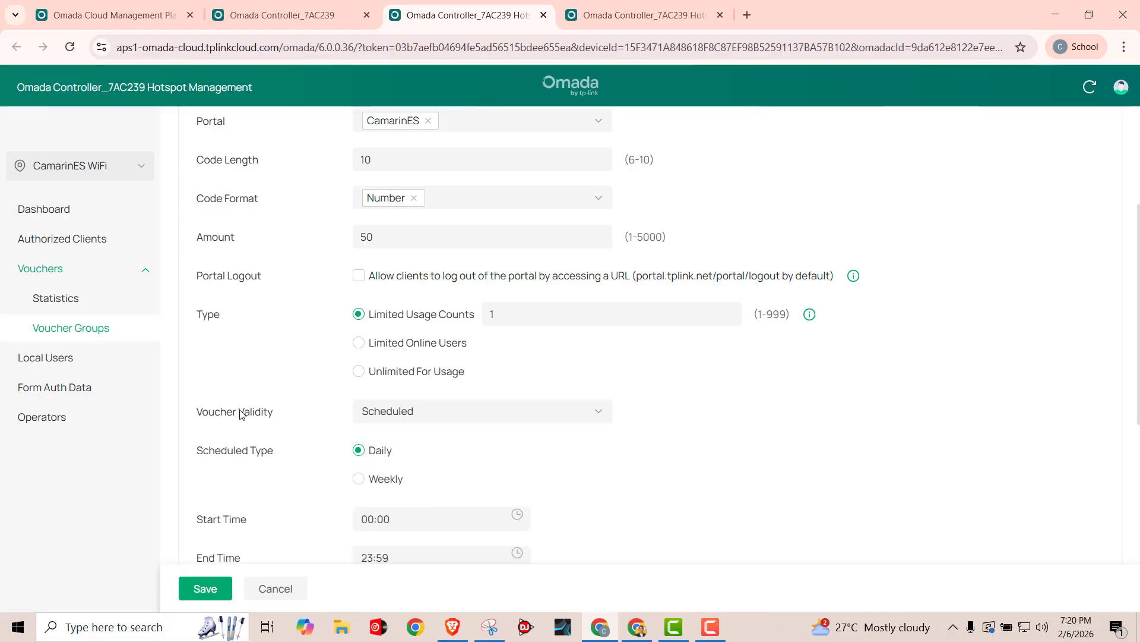
scroll(717, 415, down, 1)
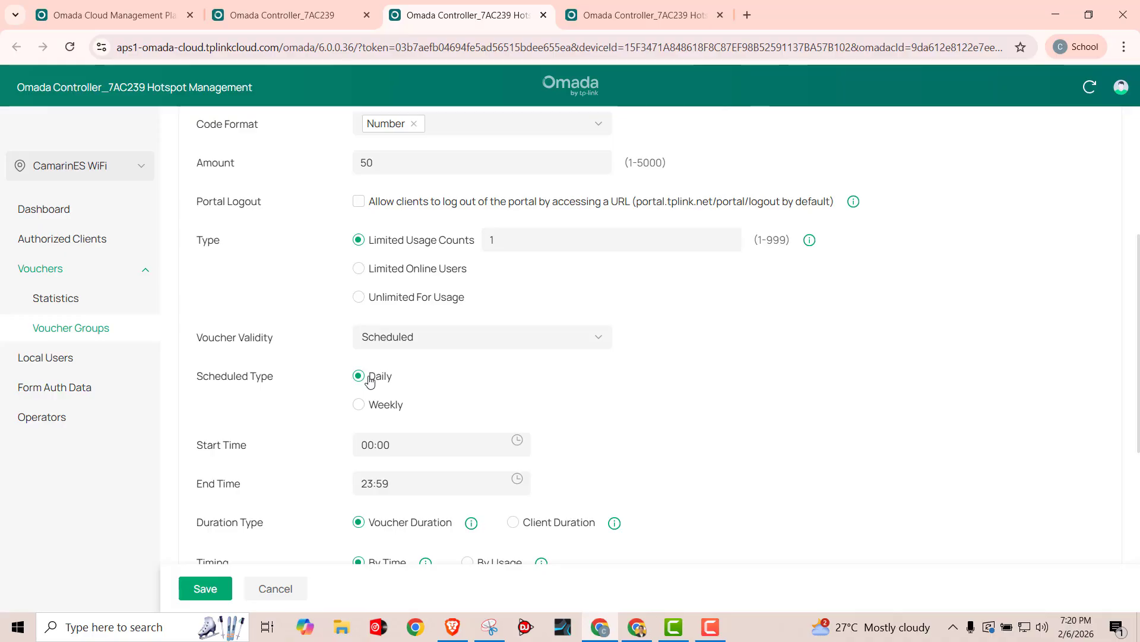
click(365, 406)
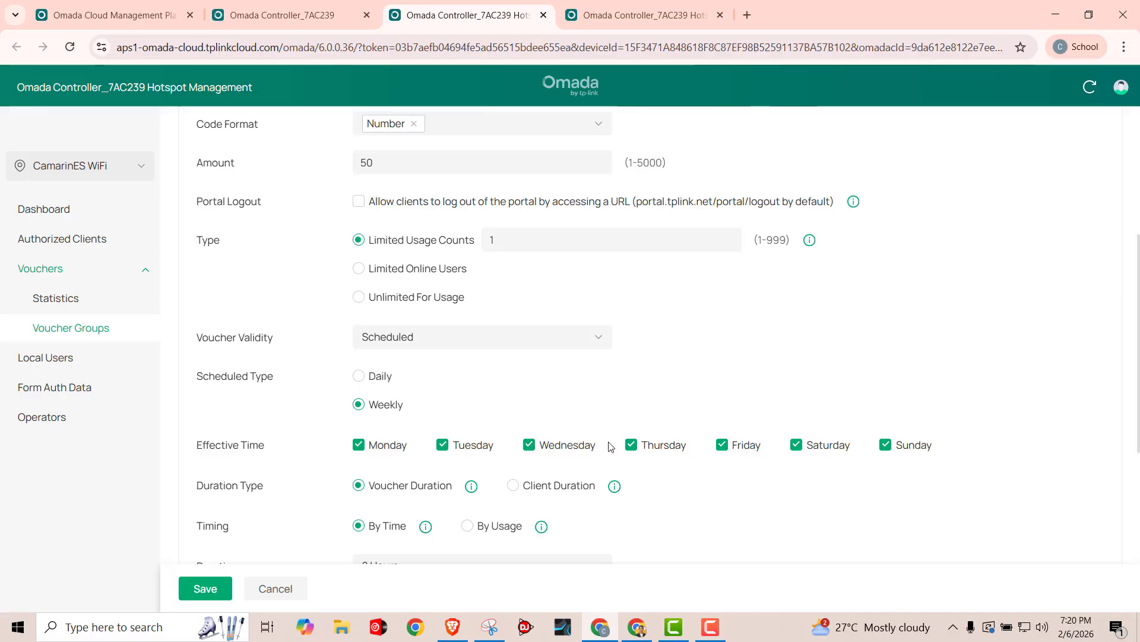
click(360, 378)
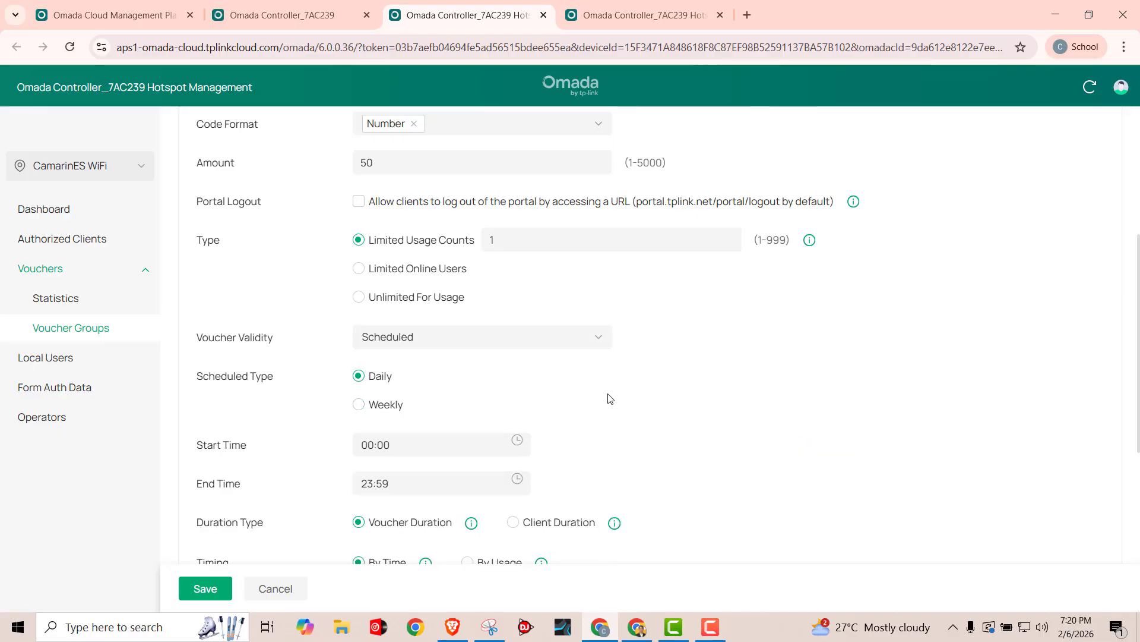
Set the daily schedule's start time to 06:00.
scroll(610, 398, down, 1)
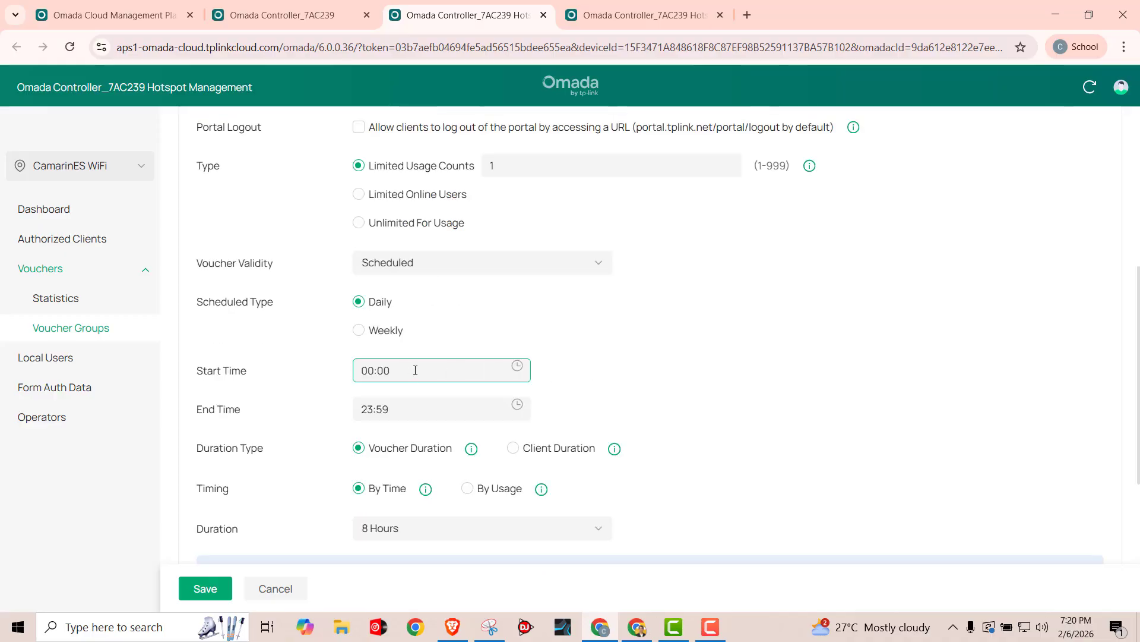
click(519, 372)
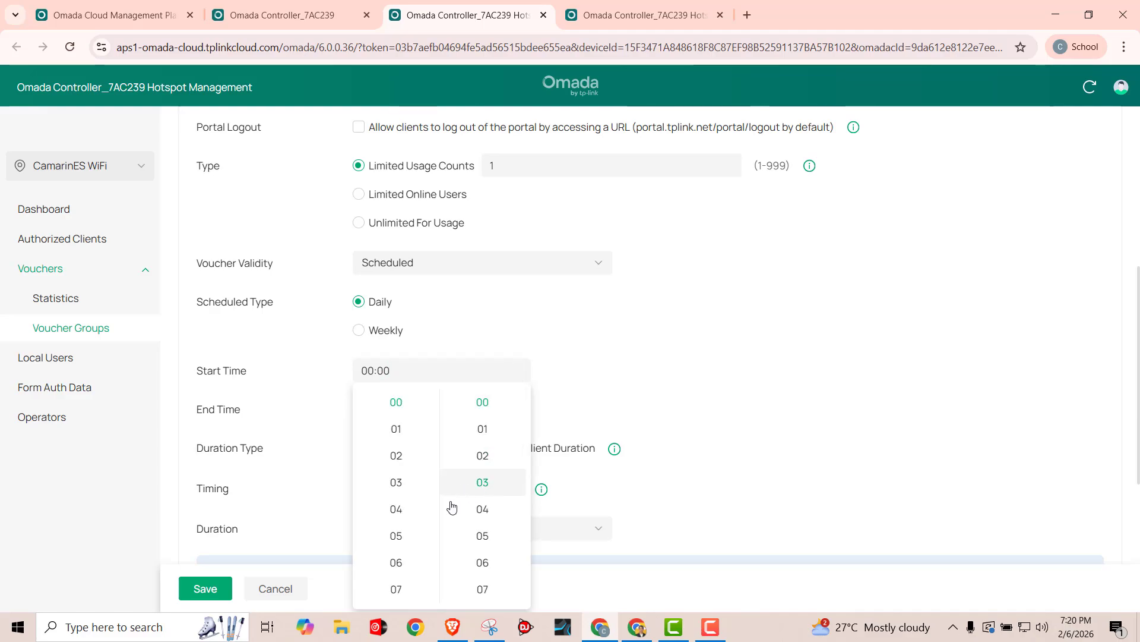
click(401, 565)
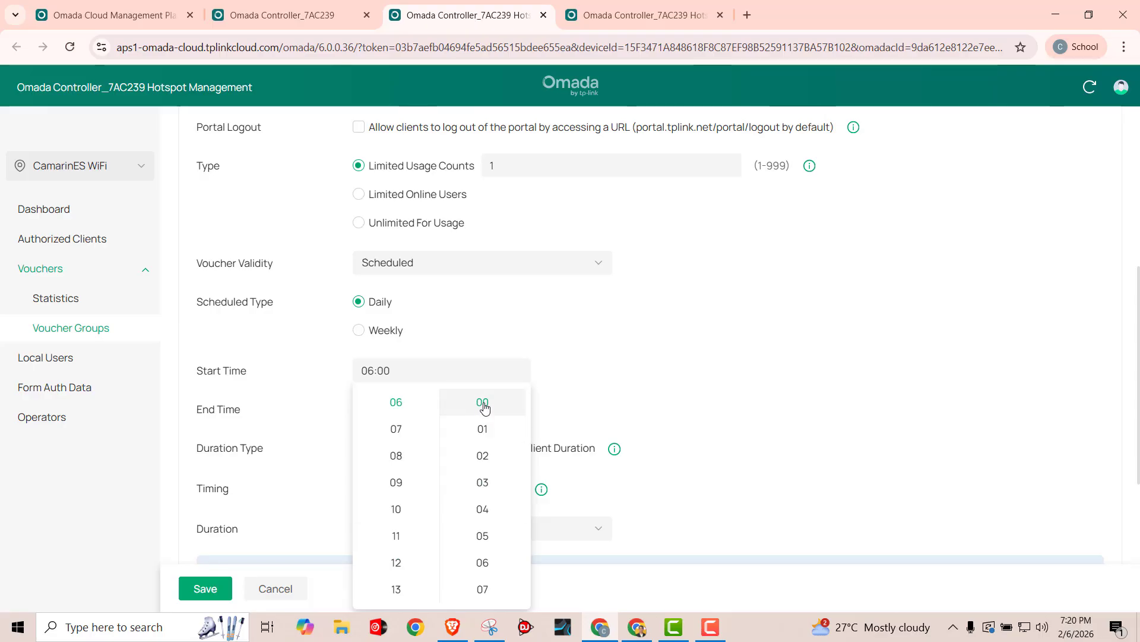
click(664, 390)
Set the hour of the daily schedule's end time to 18.
click(409, 416)
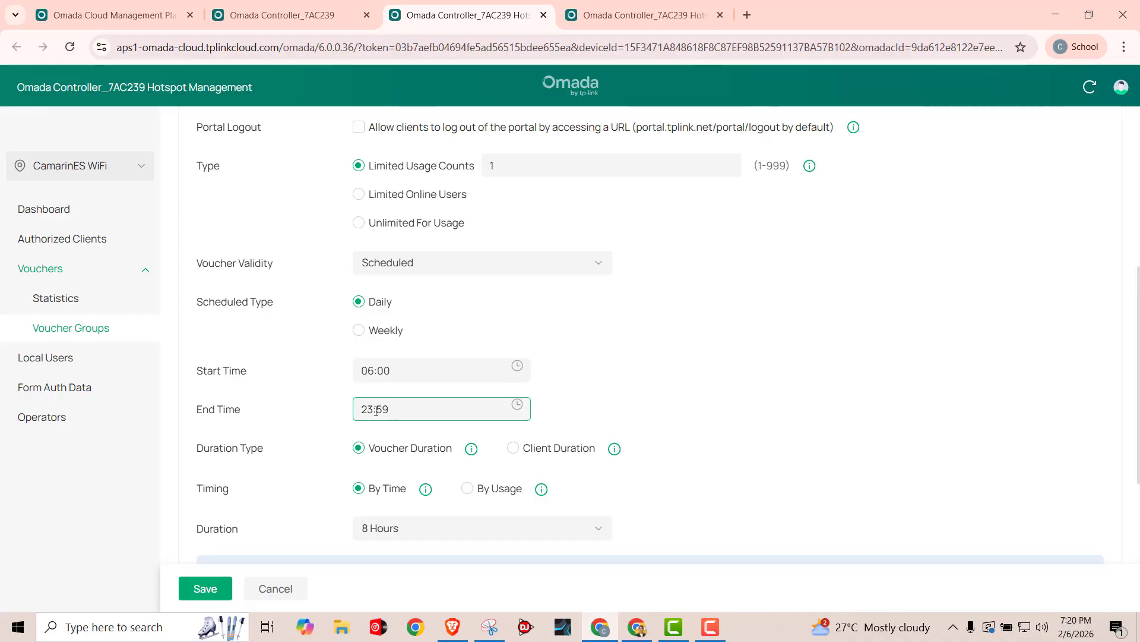
drag(394, 409, 355, 412)
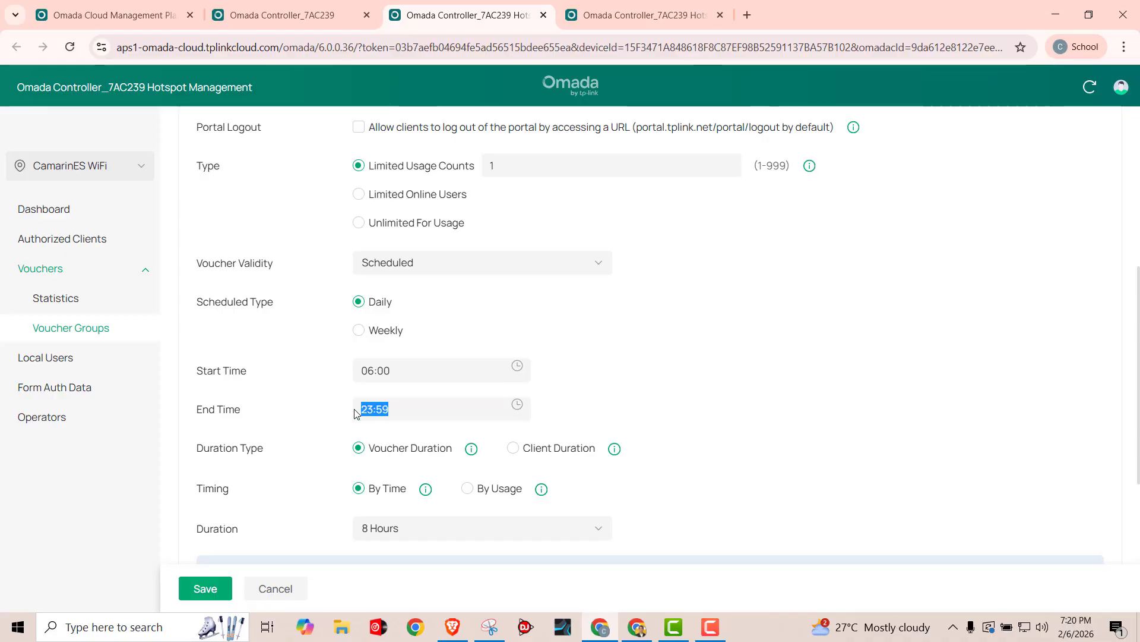
click(520, 407)
scroll(419, 467, up, 3)
scroll(419, 468, up, 8)
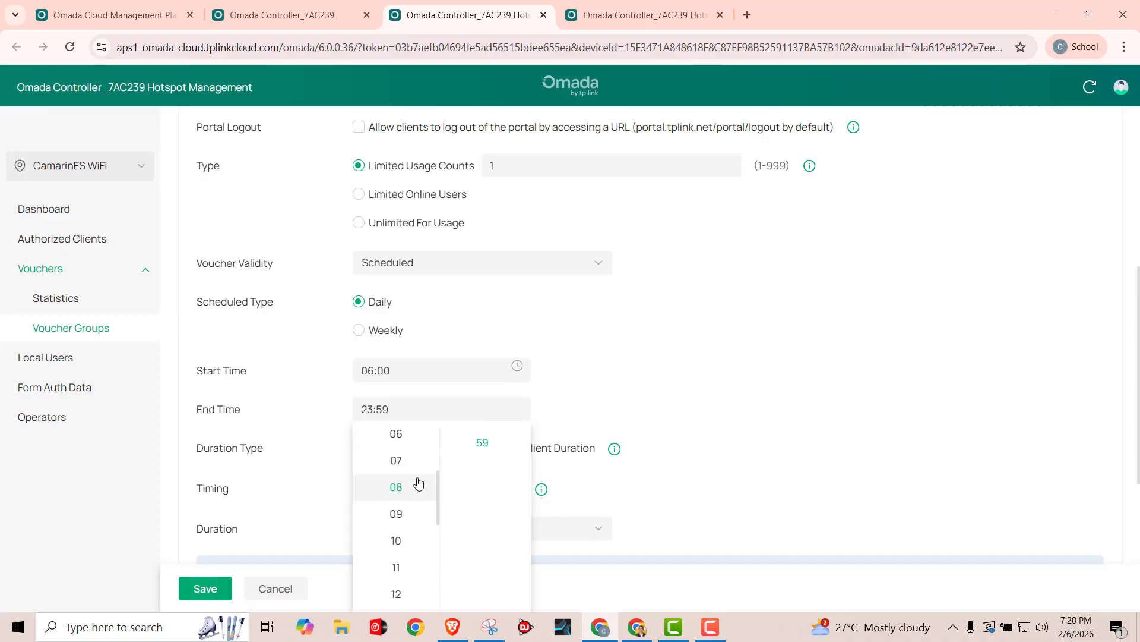
scroll(463, 458, down, 3)
scroll(438, 471, down, 4)
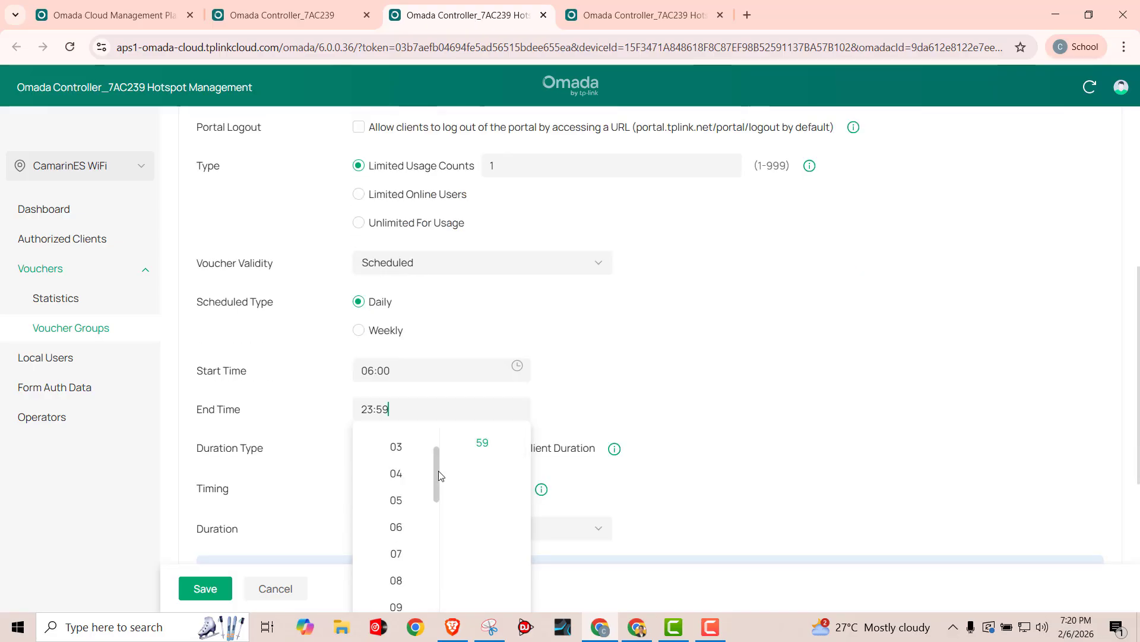
scroll(404, 572, down, 3)
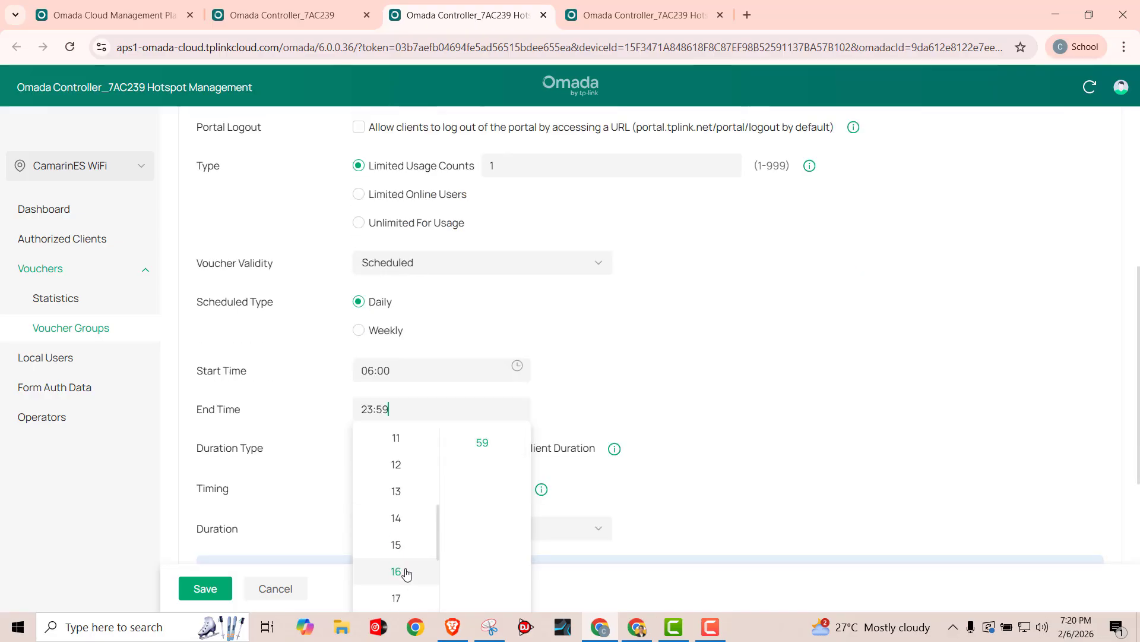
click(399, 549)
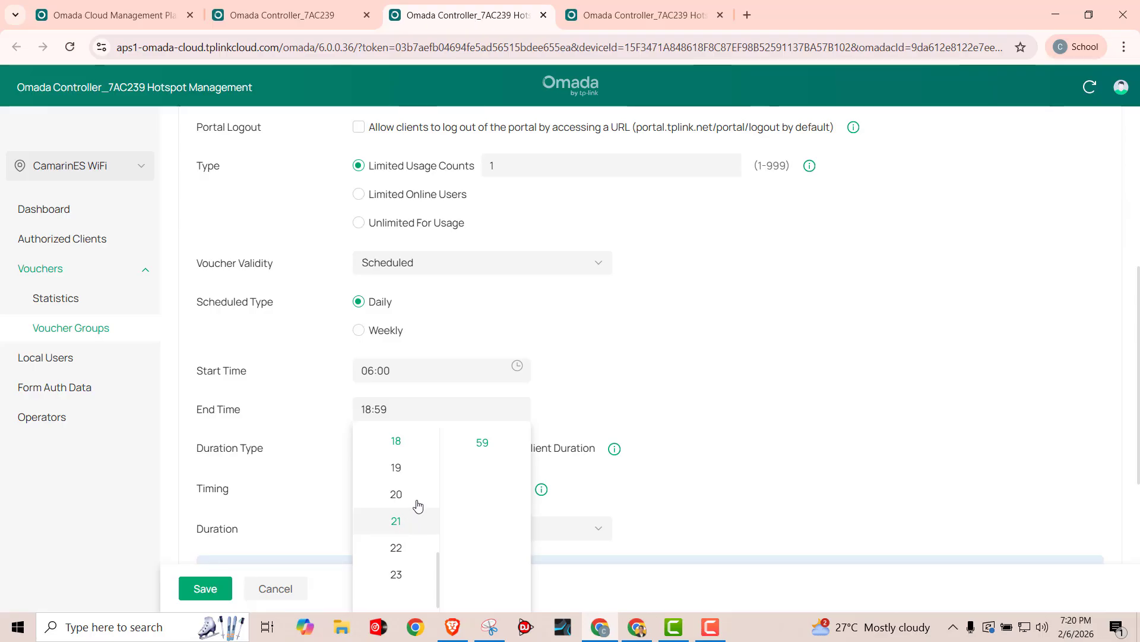
Set the minutes of the end time to 00 so the daily schedule ends at 18:00.
scroll(482, 445, up, 2)
scroll(486, 451, up, 6)
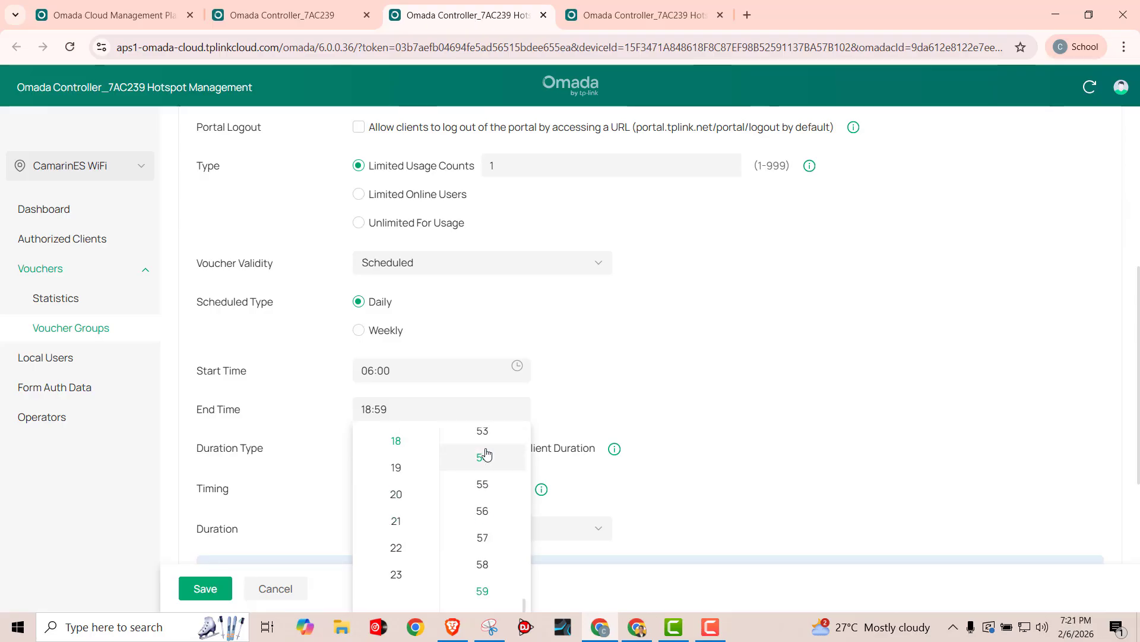
scroll(491, 498, up, 6)
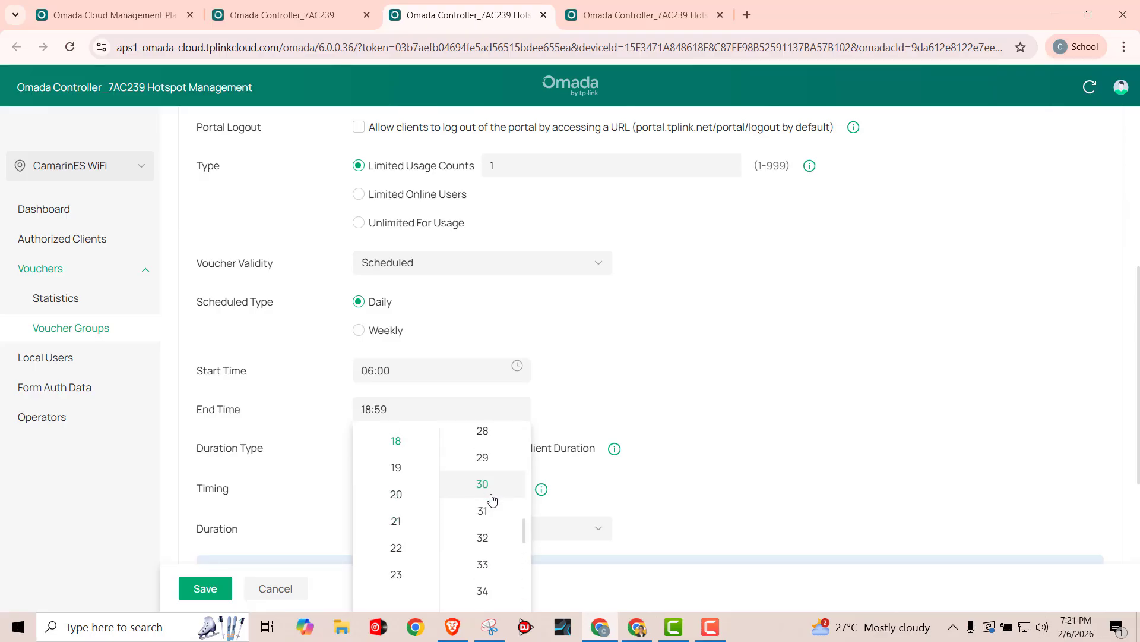
scroll(488, 496, up, 5)
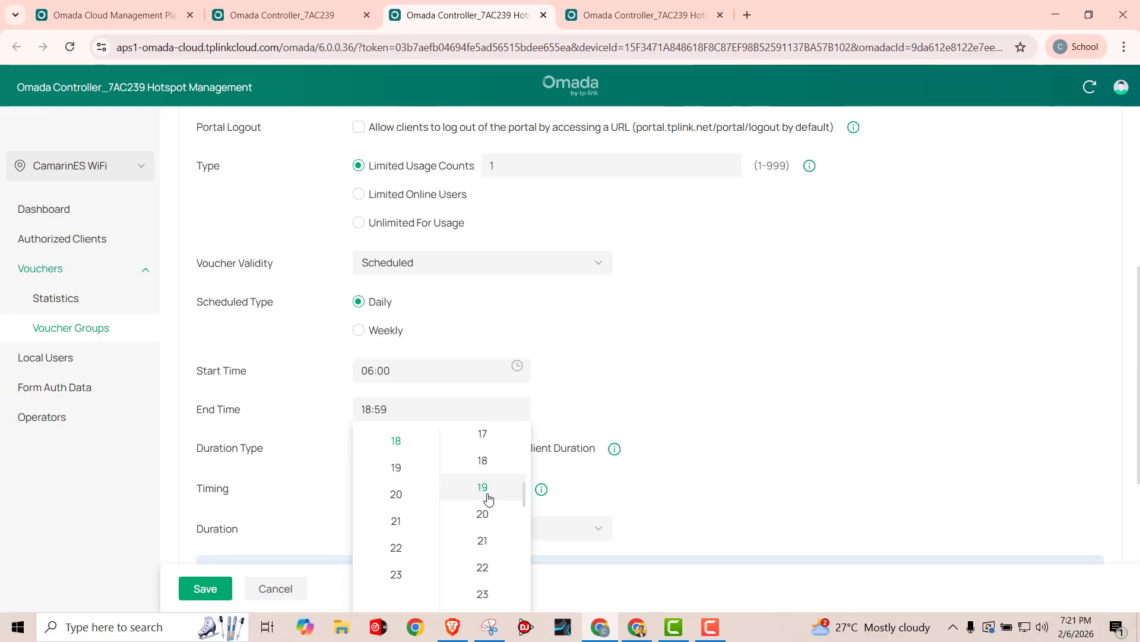
scroll(486, 493, up, 4)
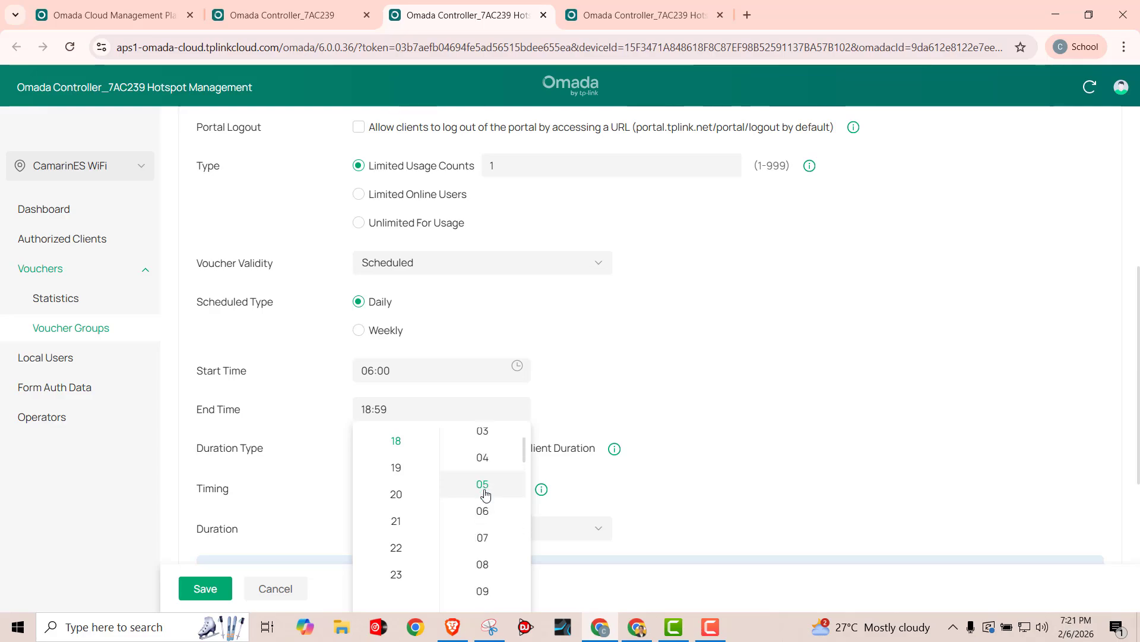
click(482, 515)
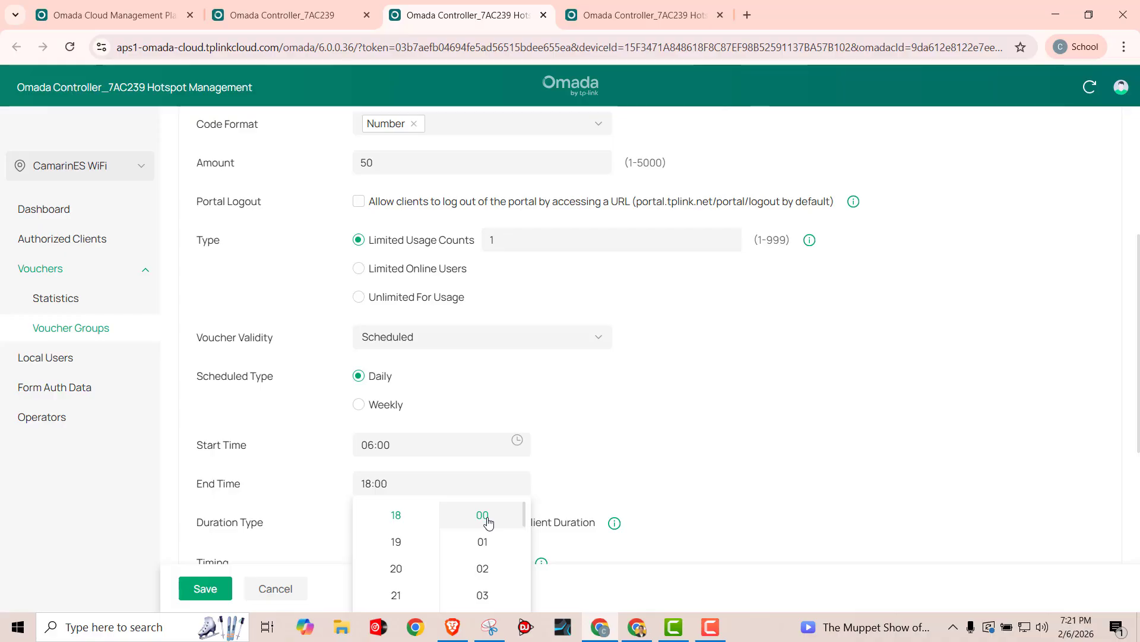
click(572, 475)
scroll(581, 477, down, 1)
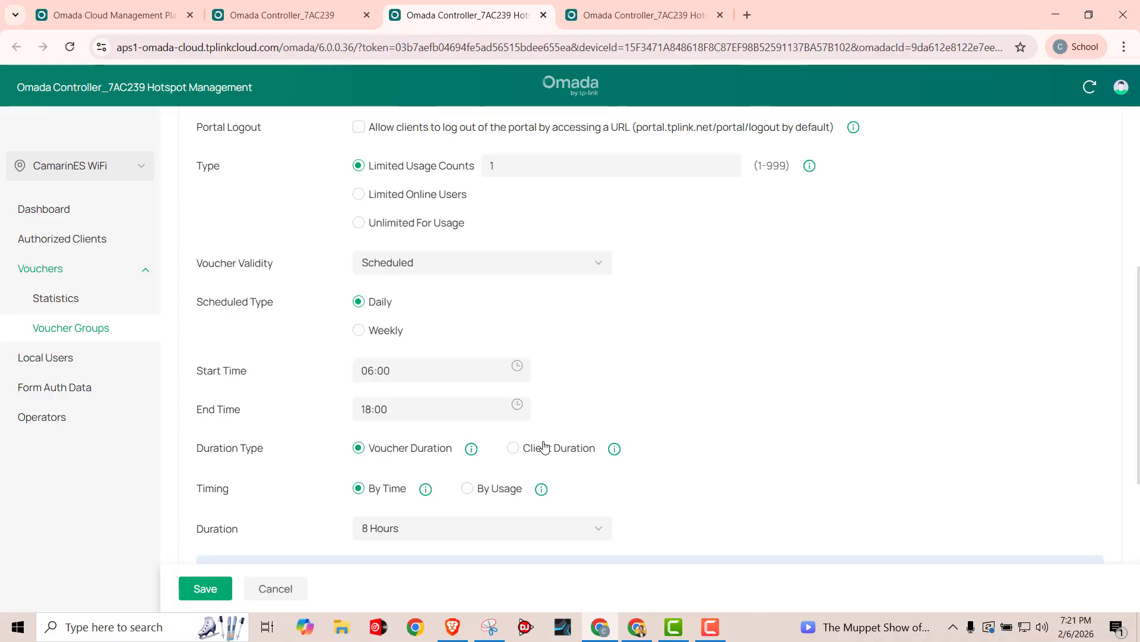
click(366, 370)
click(486, 404)
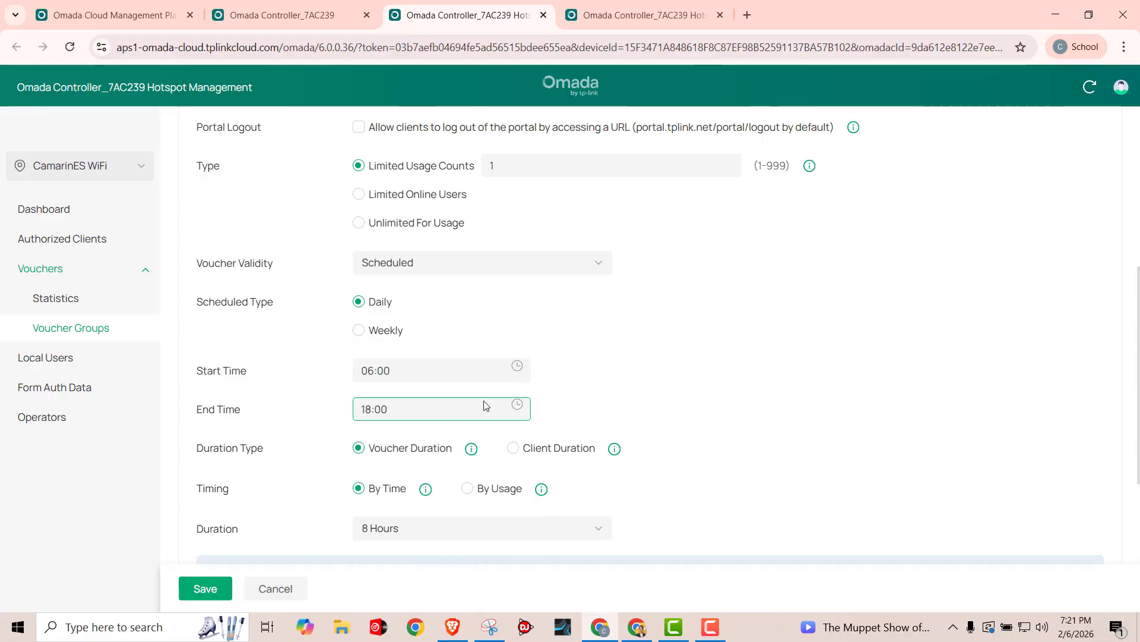
click(457, 407)
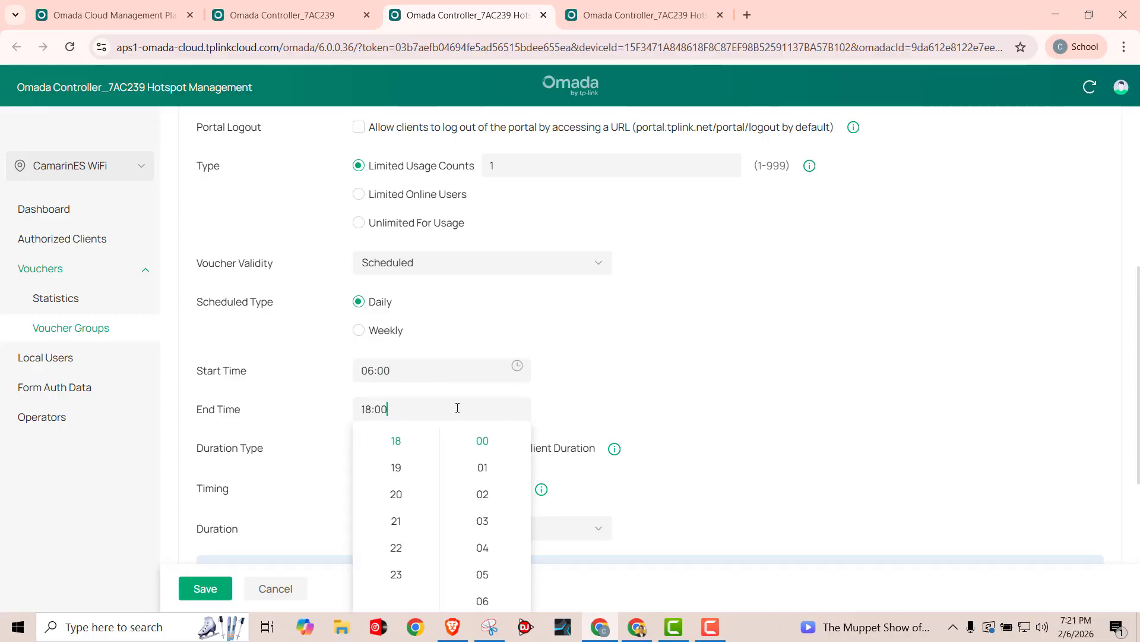
click(591, 414)
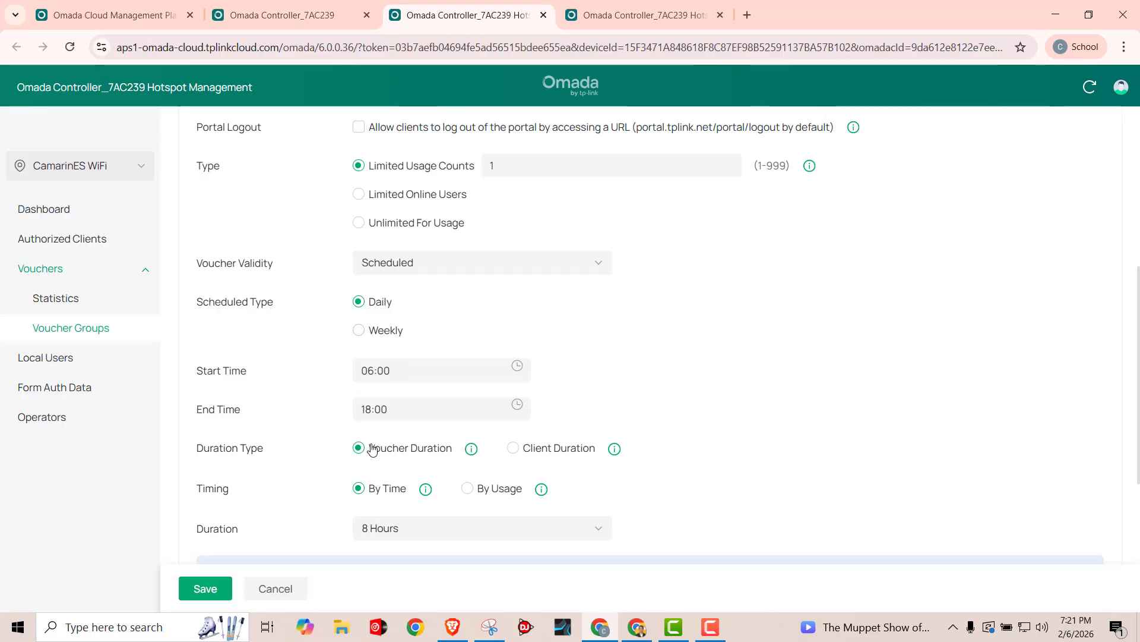
Set the voucher timing to By Usage and enter a custom duration of 50 hours.
click(468, 489)
mouse_move(471, 448)
scroll(668, 368, down, 1)
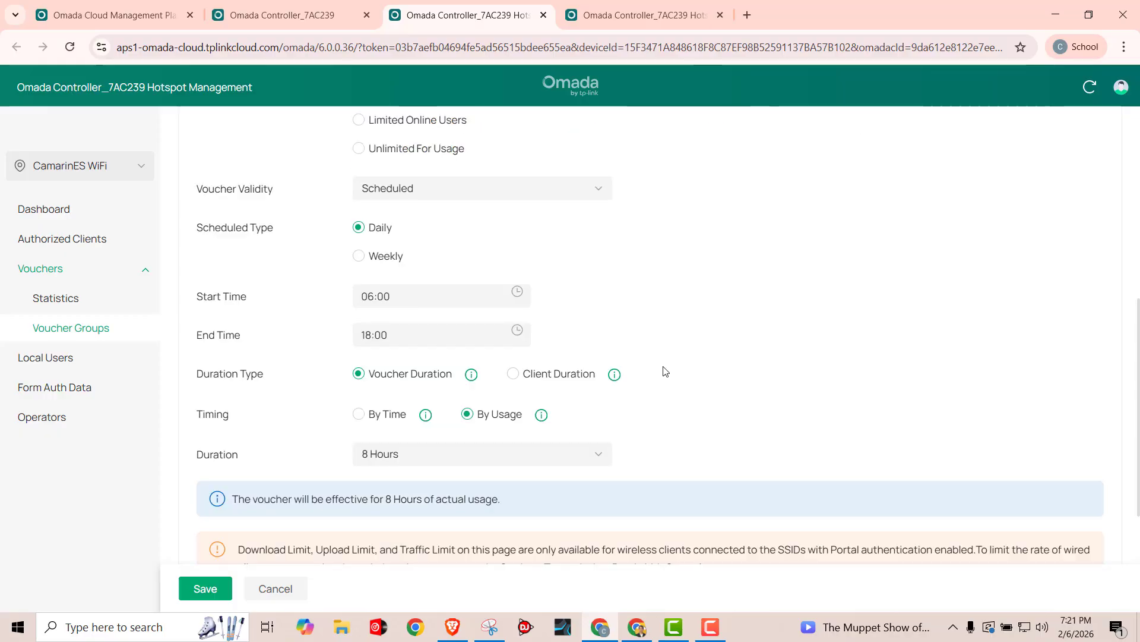
click(603, 457)
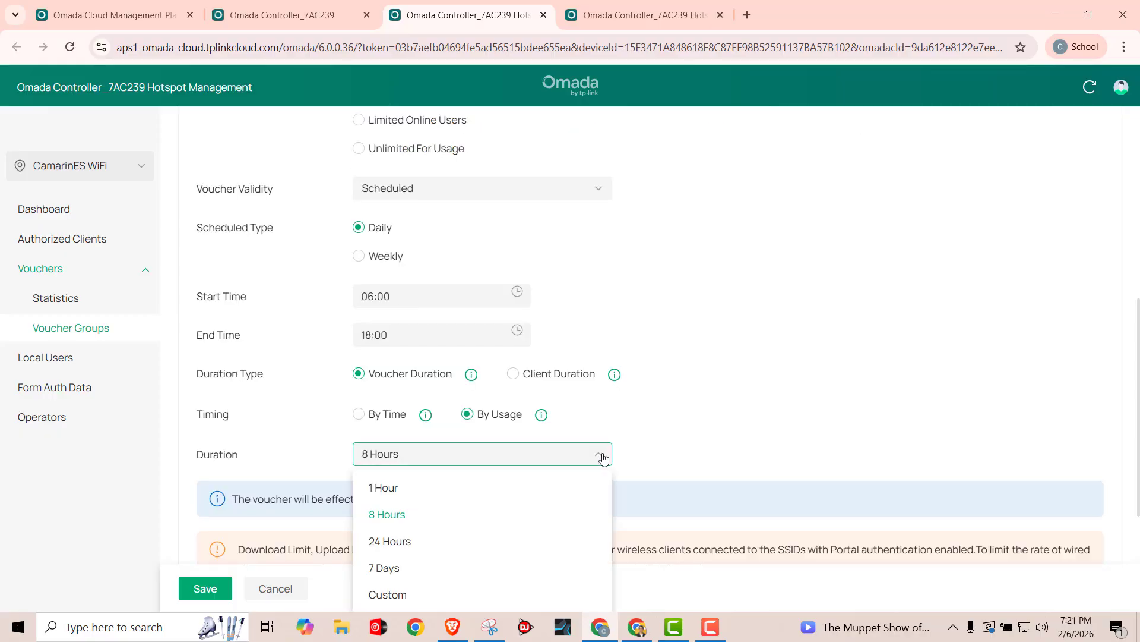
click(397, 595)
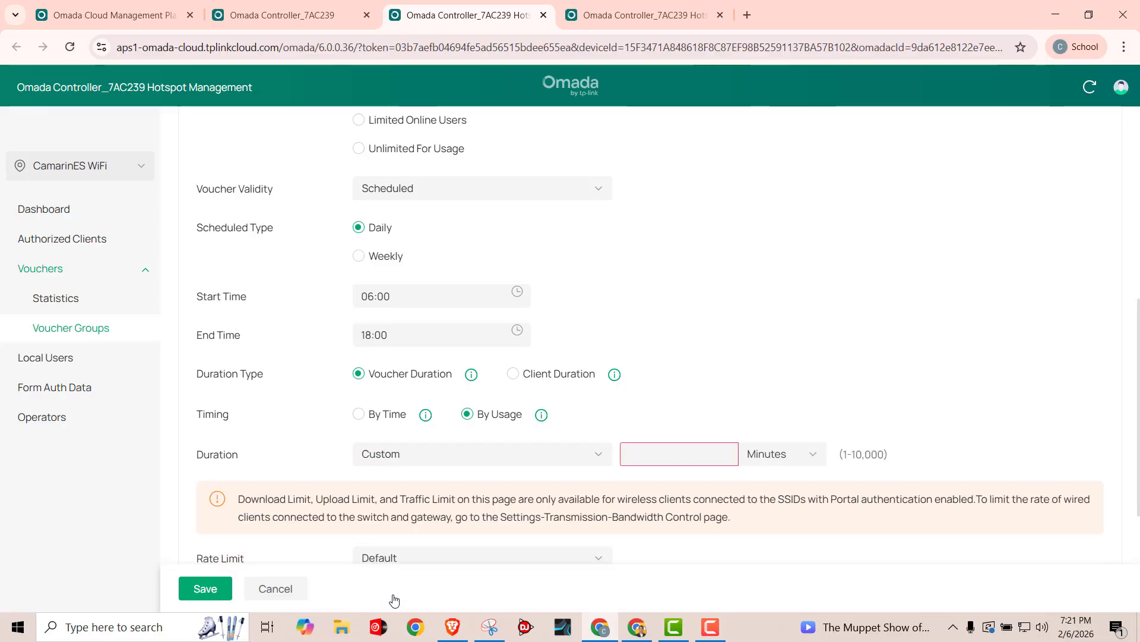
click(779, 460)
click(772, 514)
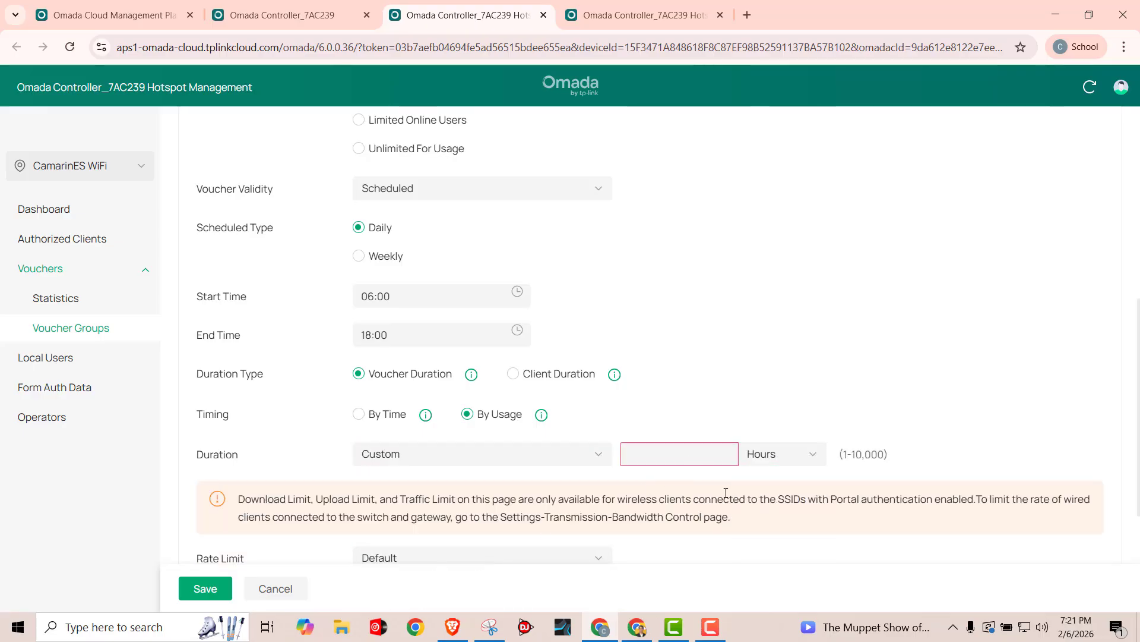
click(681, 456)
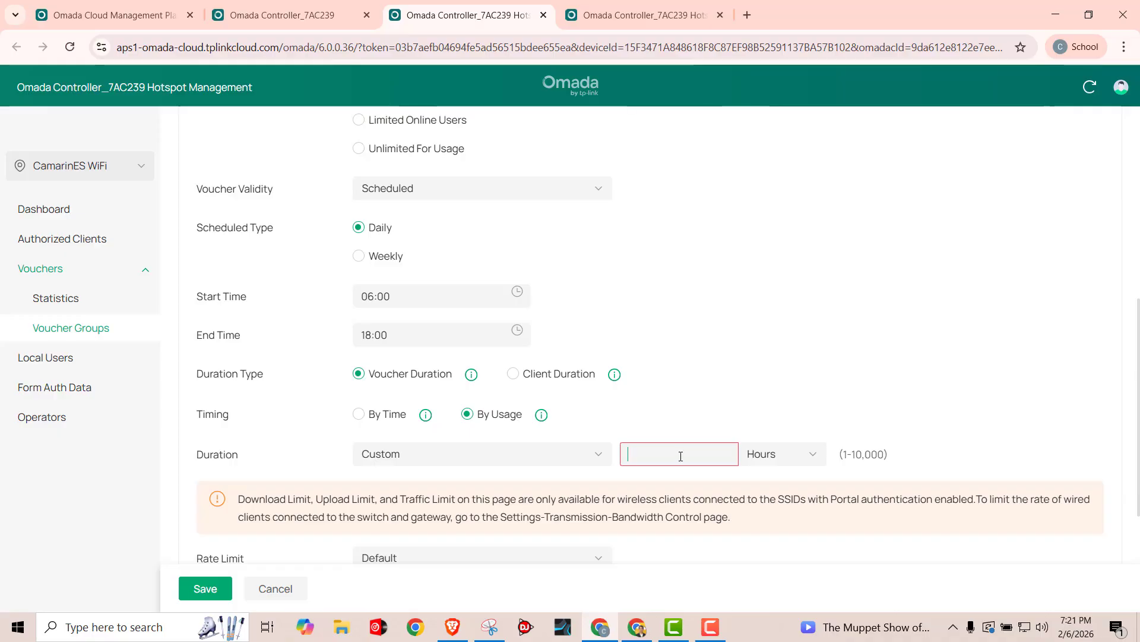
text(50)
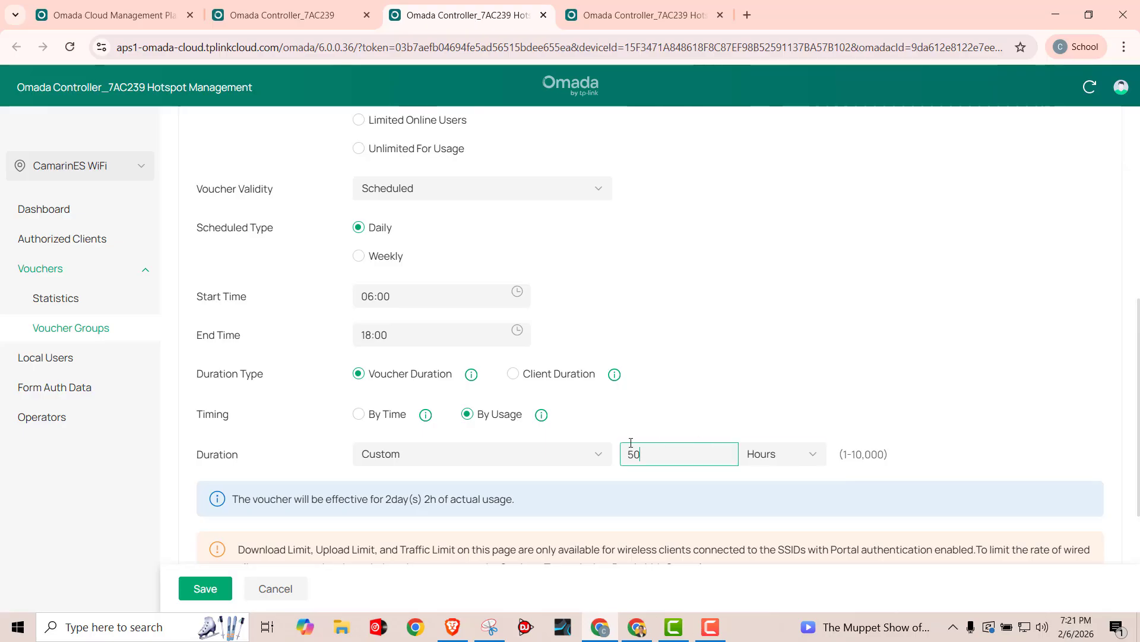
drag(631, 455, 641, 455)
Set the rate limit to Custom and enable a download limit of 4 Mbps.
scroll(879, 398, down, 1)
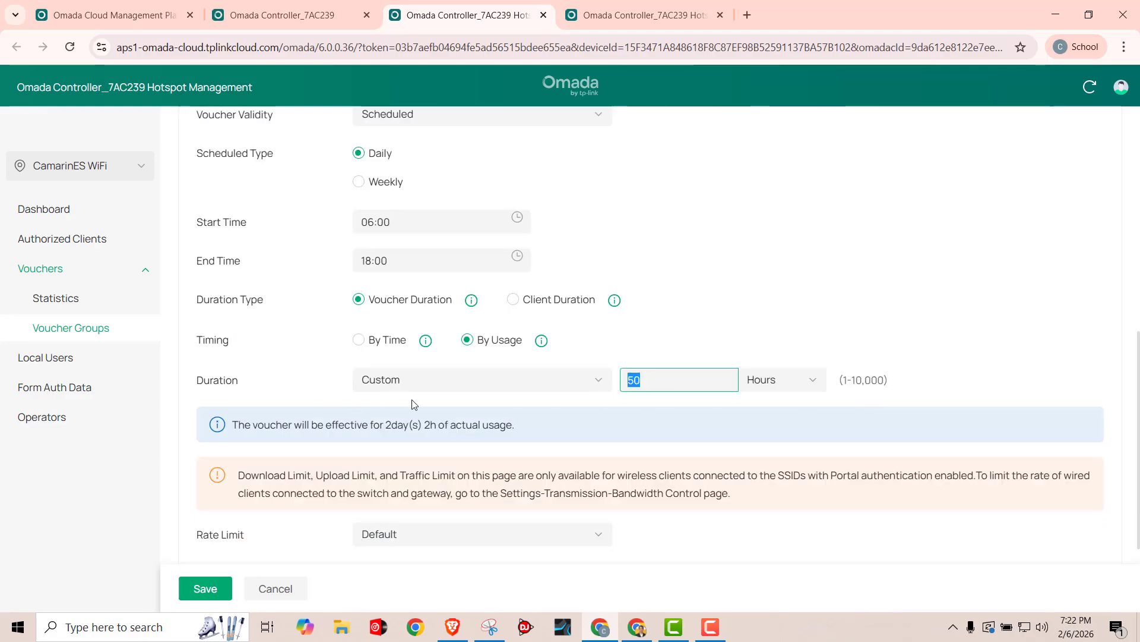
scroll(414, 404, down, 1)
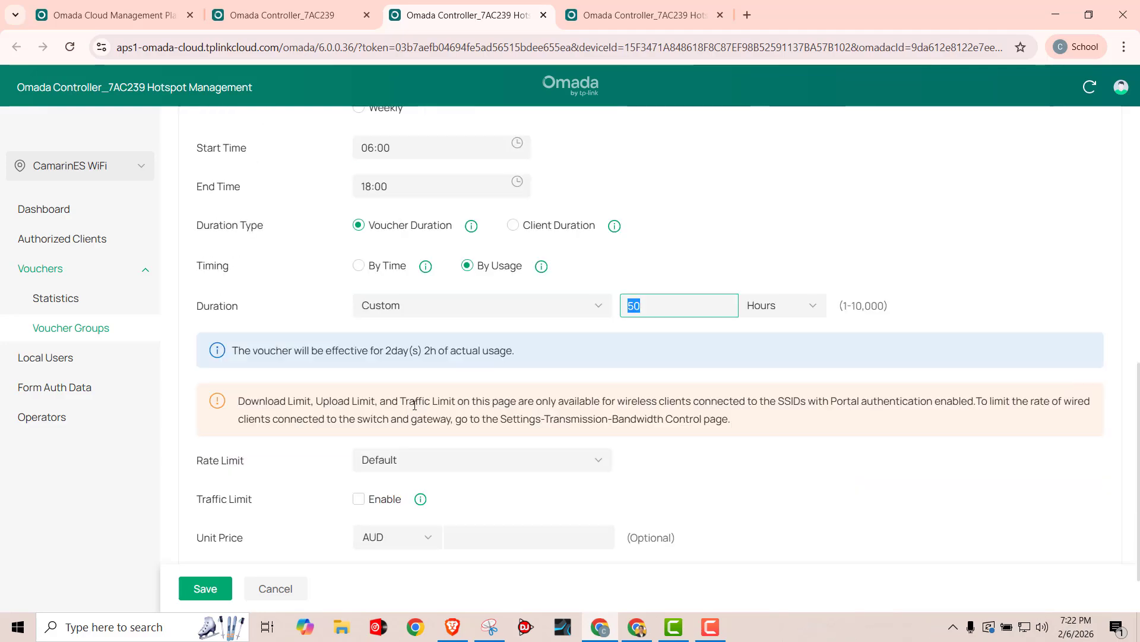
click(443, 468)
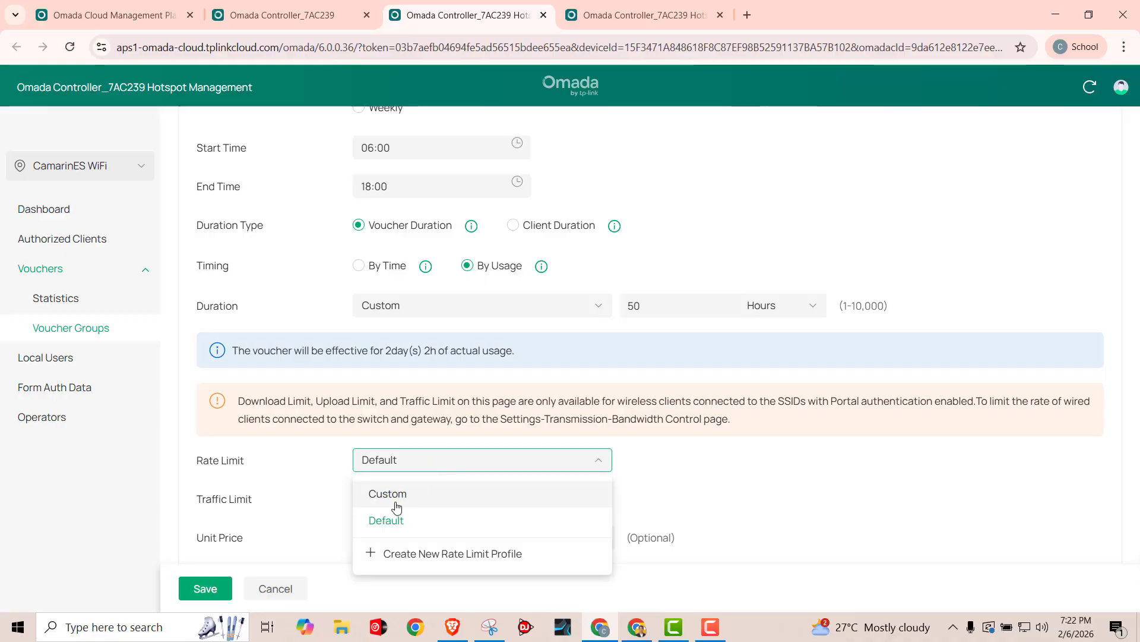
click(396, 503)
scroll(469, 493, down, 1)
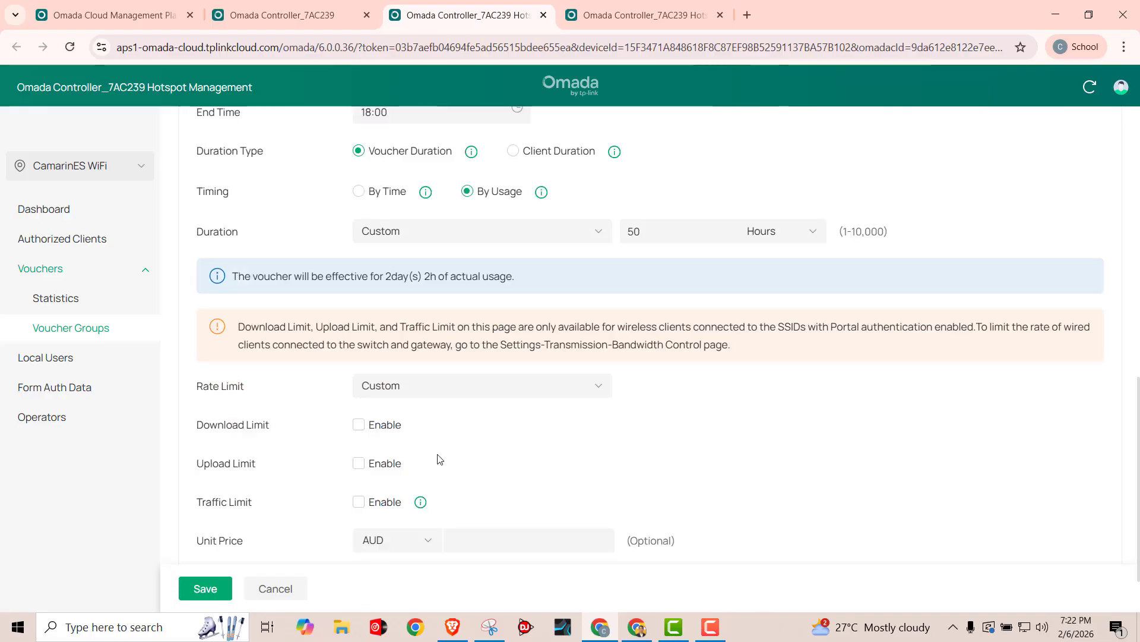
click(360, 425)
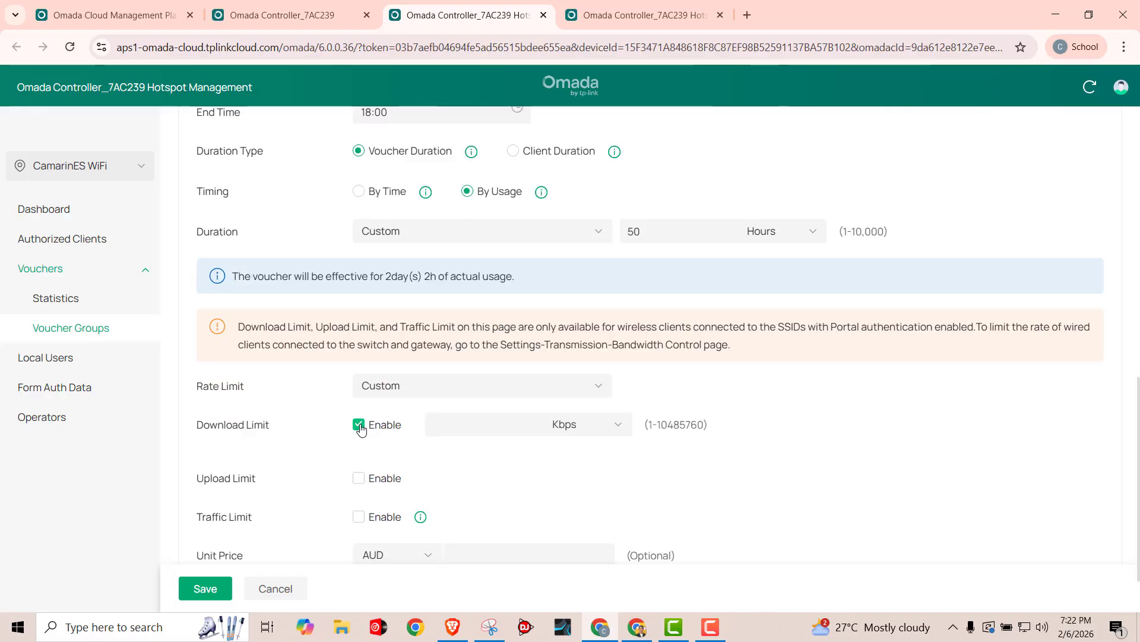
click(624, 429)
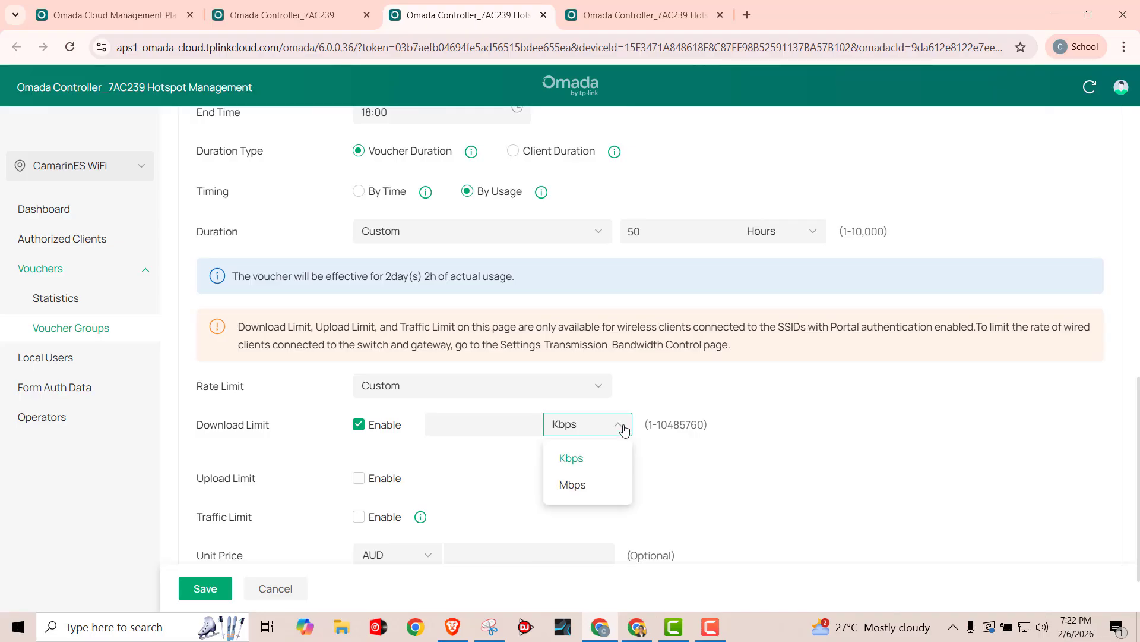
click(580, 491)
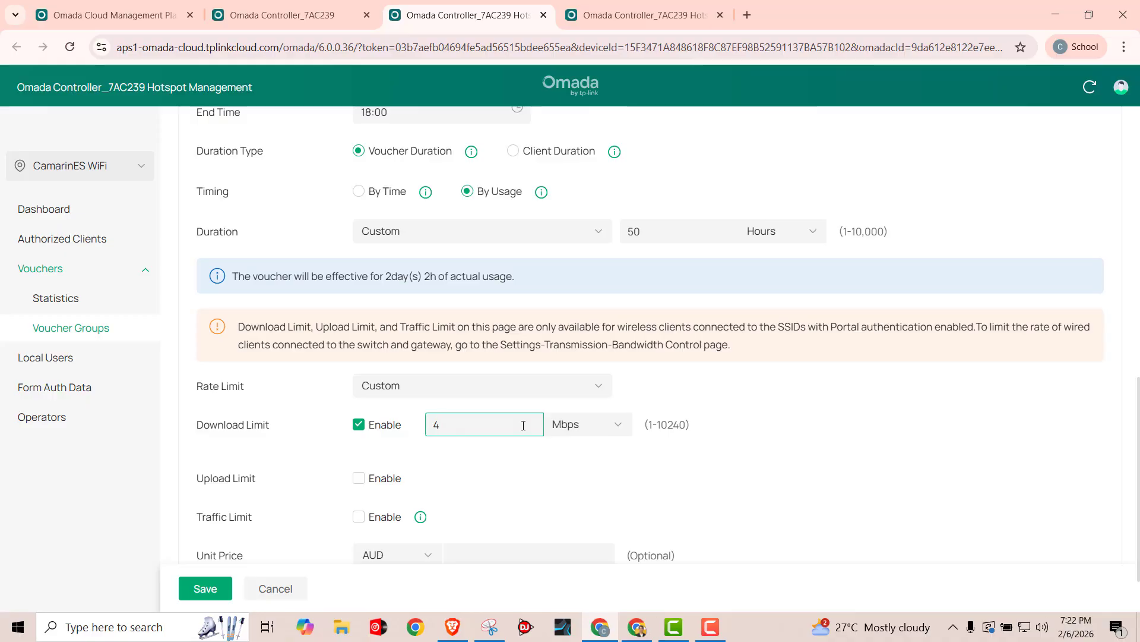
click(792, 434)
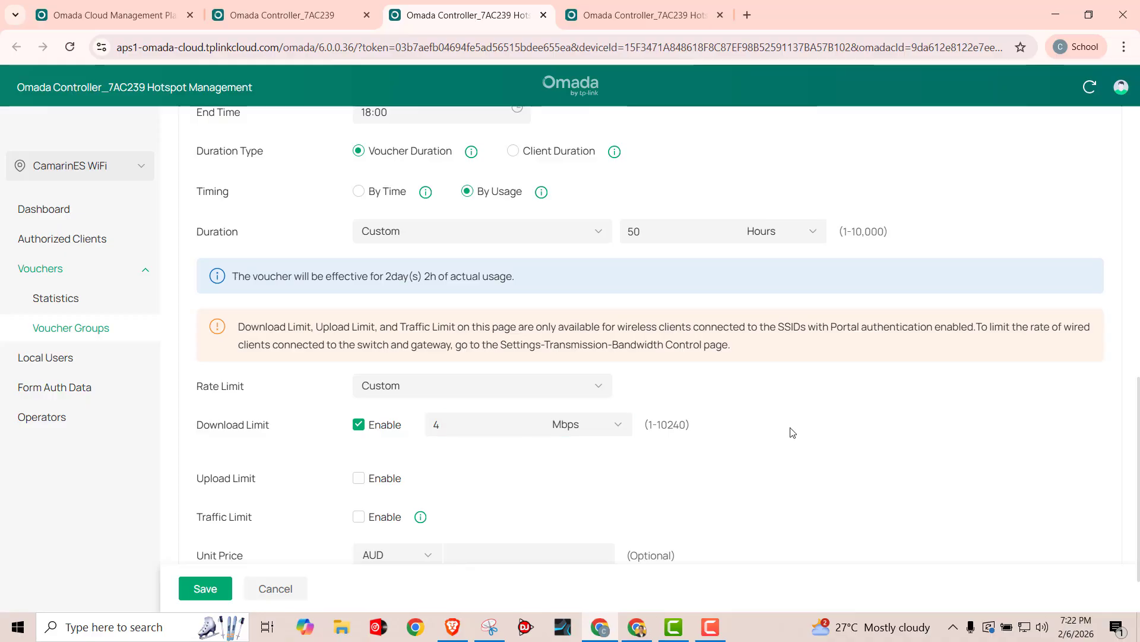
Enable the upload limit and set it to 2 Mbps.
click(360, 482)
click(604, 480)
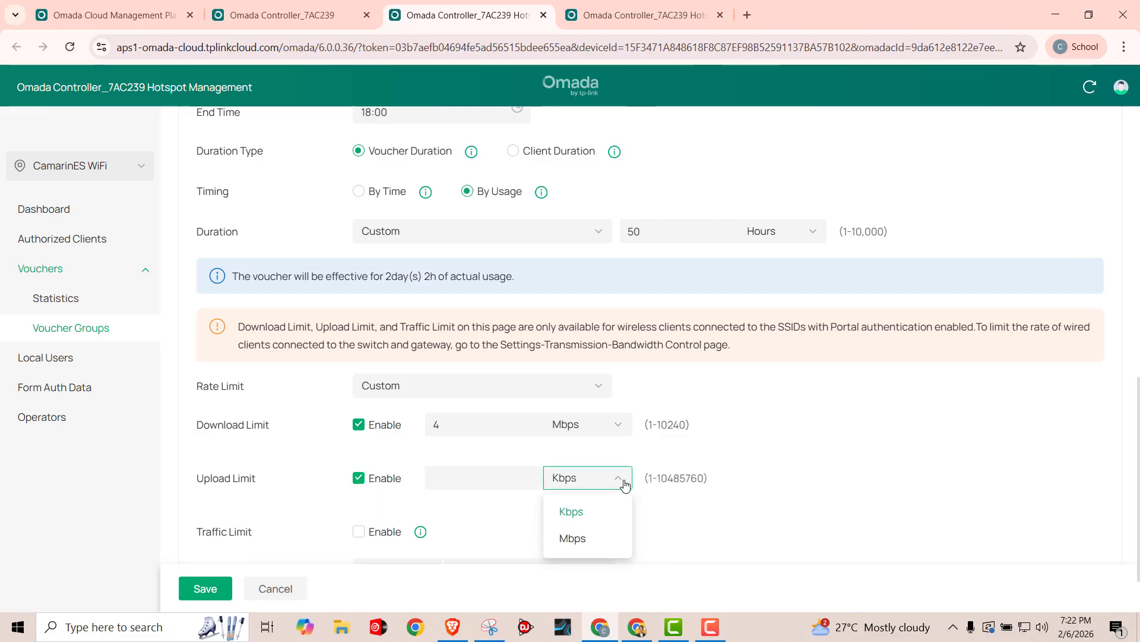
click(572, 538)
click(523, 482)
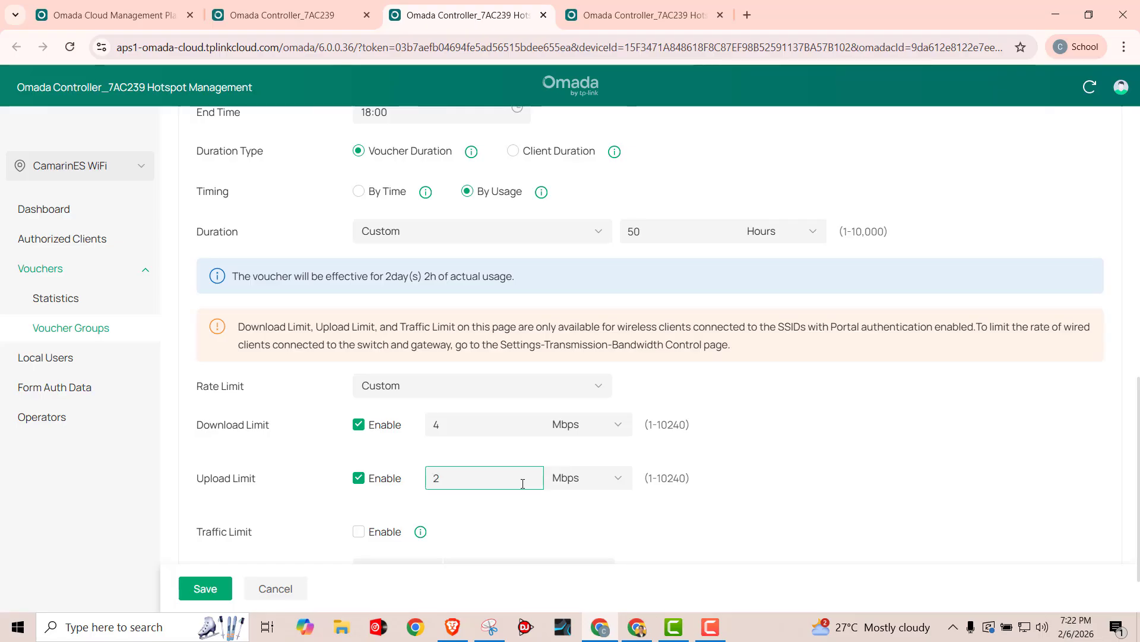
click(771, 477)
Enable the traffic limit and restrict traffic to 50 MB every day.
click(358, 532)
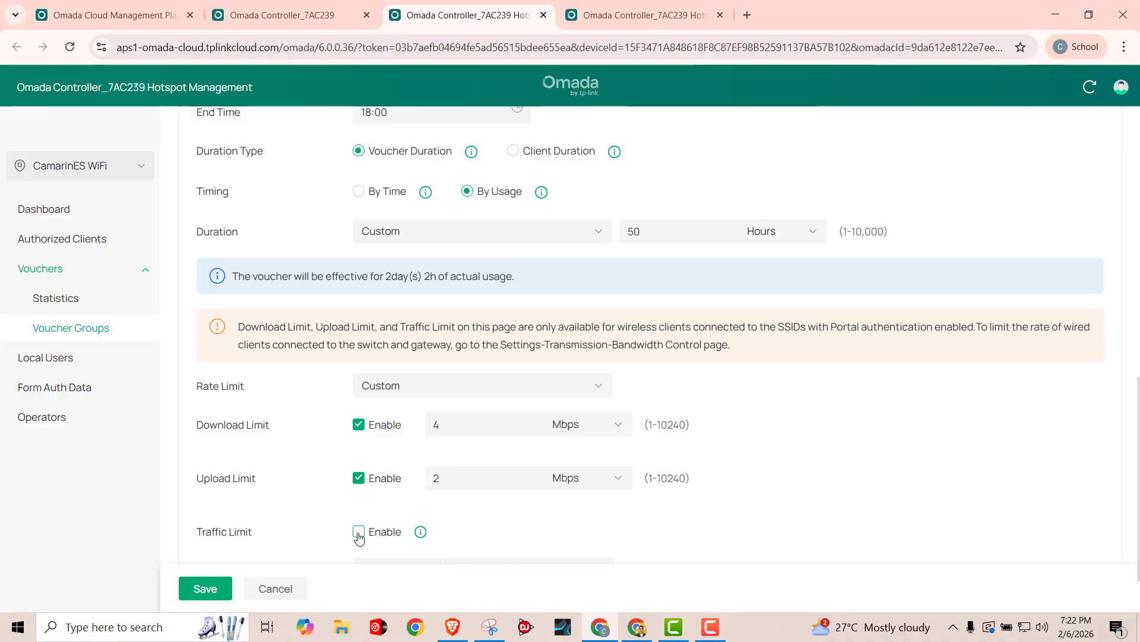
scroll(914, 486, down, 1)
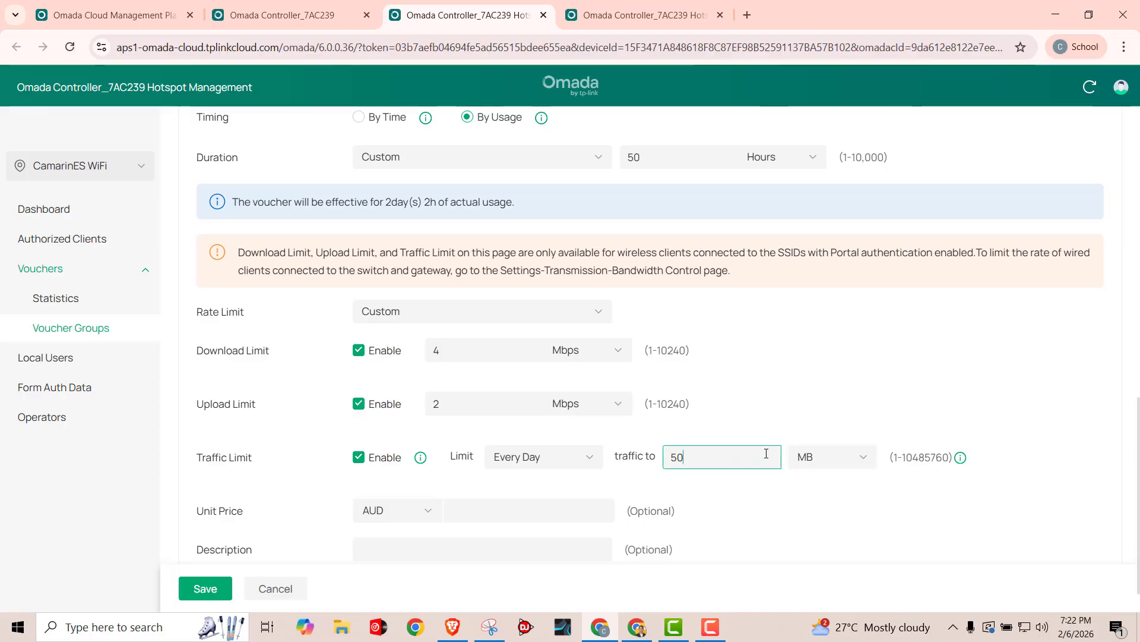
double_click(681, 456)
scroll(563, 410, up, 1)
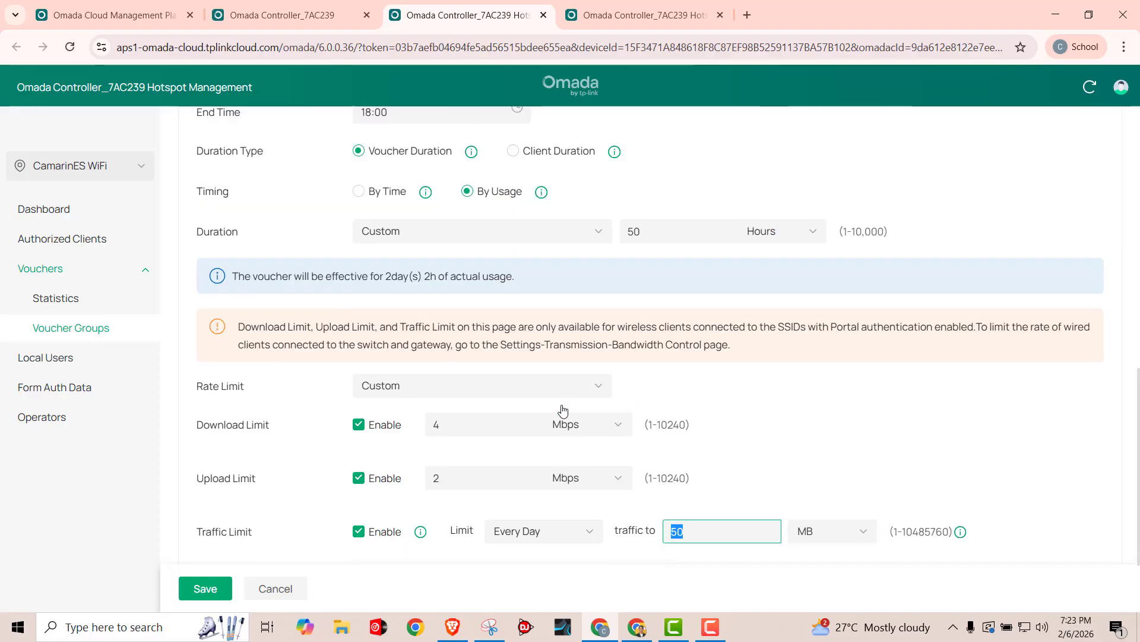
scroll(687, 419, down, 1)
scroll(687, 419, down, 1)
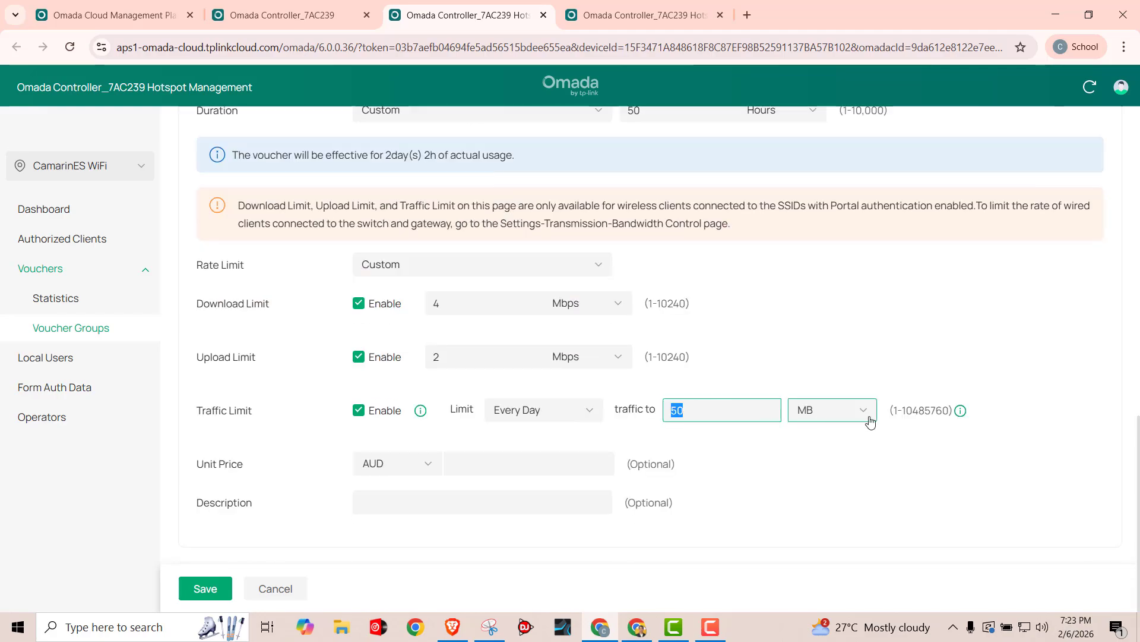
Set the daily traffic limit to 100 MB.
click(780, 387)
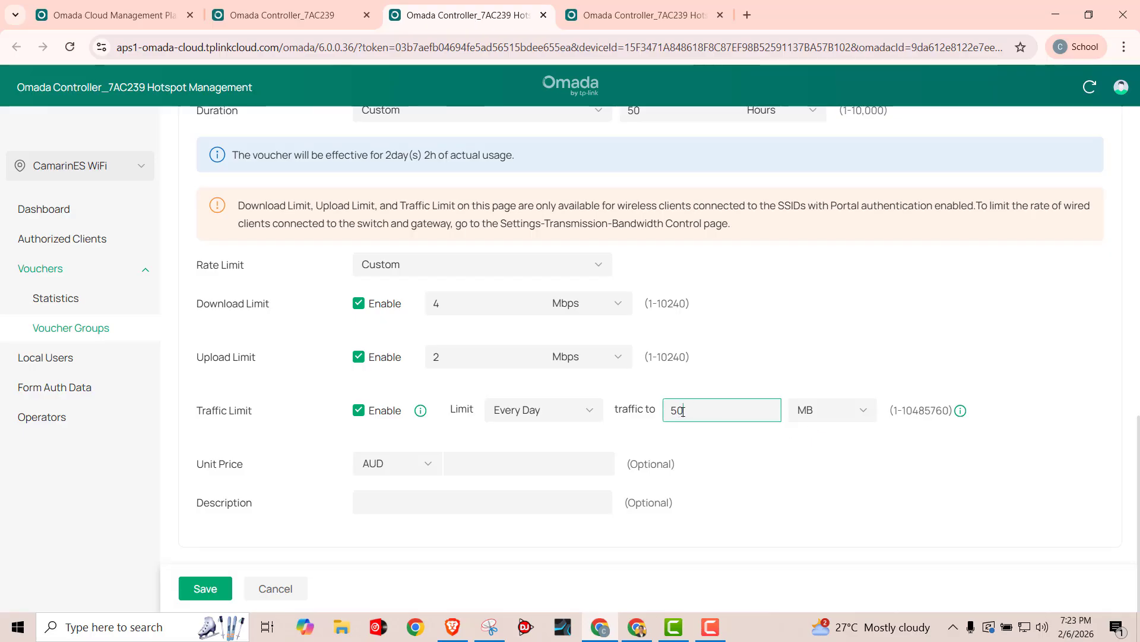
drag(682, 411, 669, 415)
text(100)
Choose PHP as the unit price currency, leave the price and description blank, and save the general voucher settings.
click(435, 466)
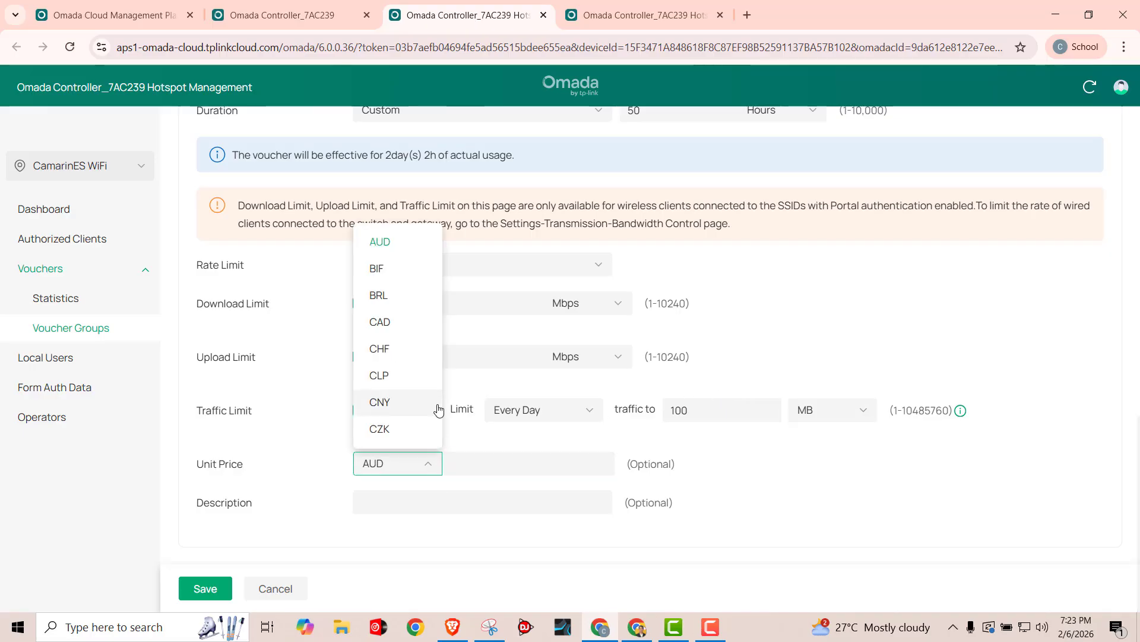
scroll(398, 399, down, 4)
scroll(398, 399, down, 4)
scroll(397, 398, down, 6)
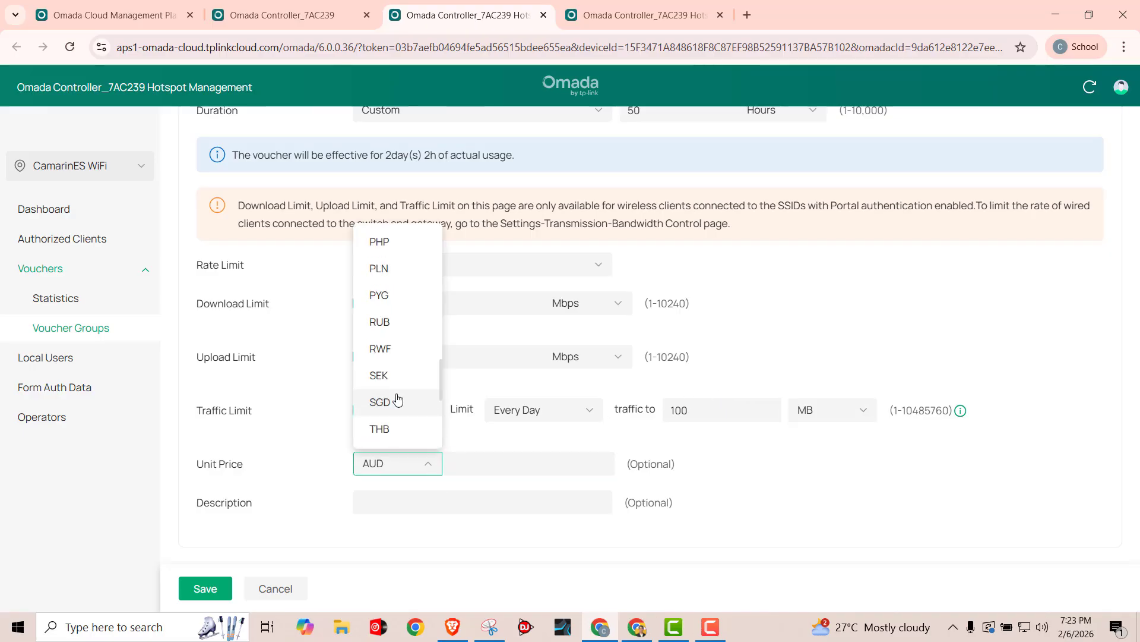
scroll(397, 398, up, 13)
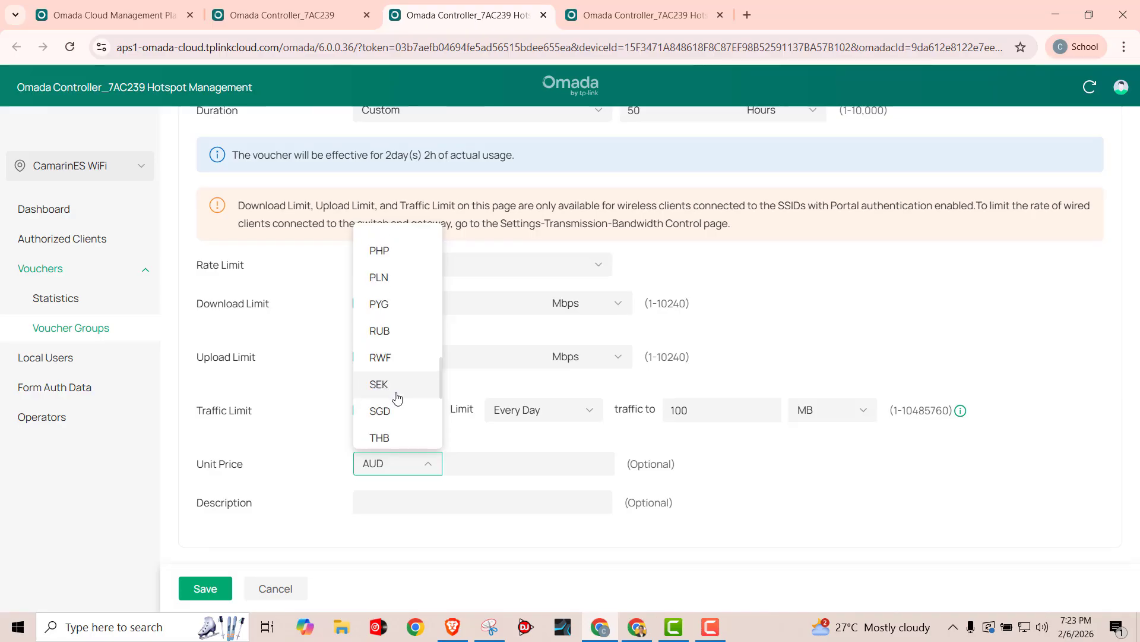
scroll(397, 399, down, 10)
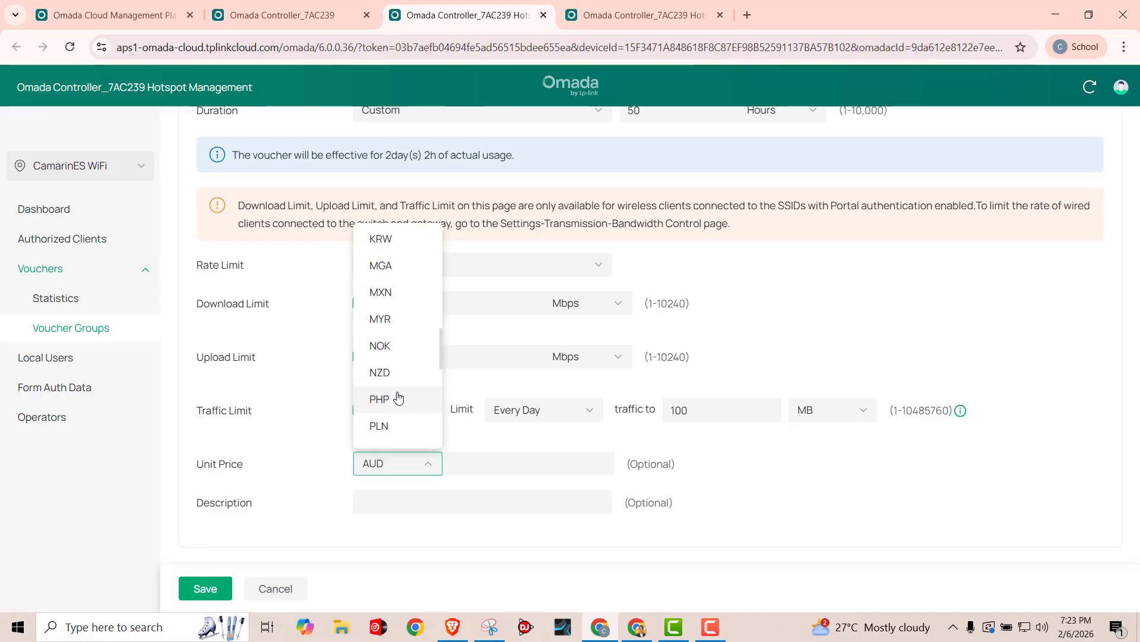
click(389, 256)
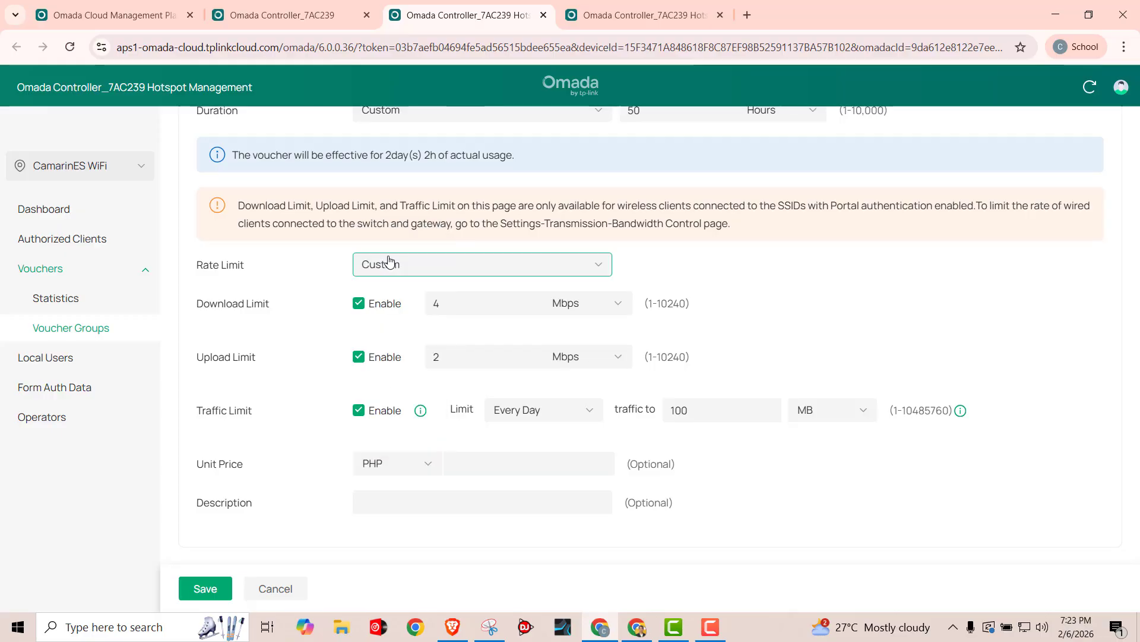
click(540, 467)
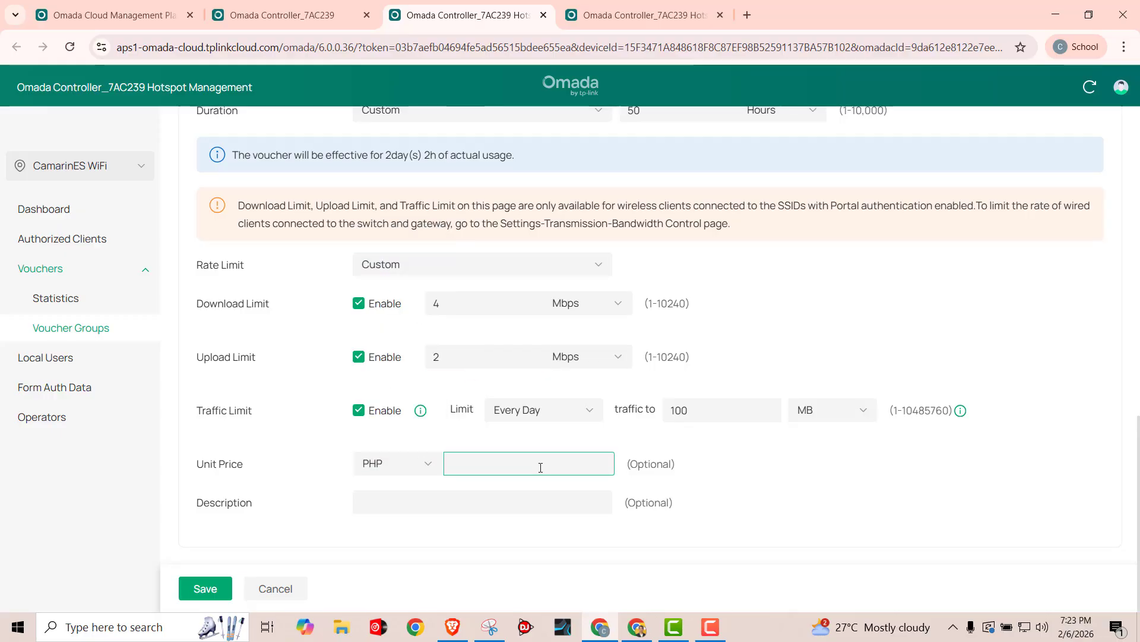
click(410, 501)
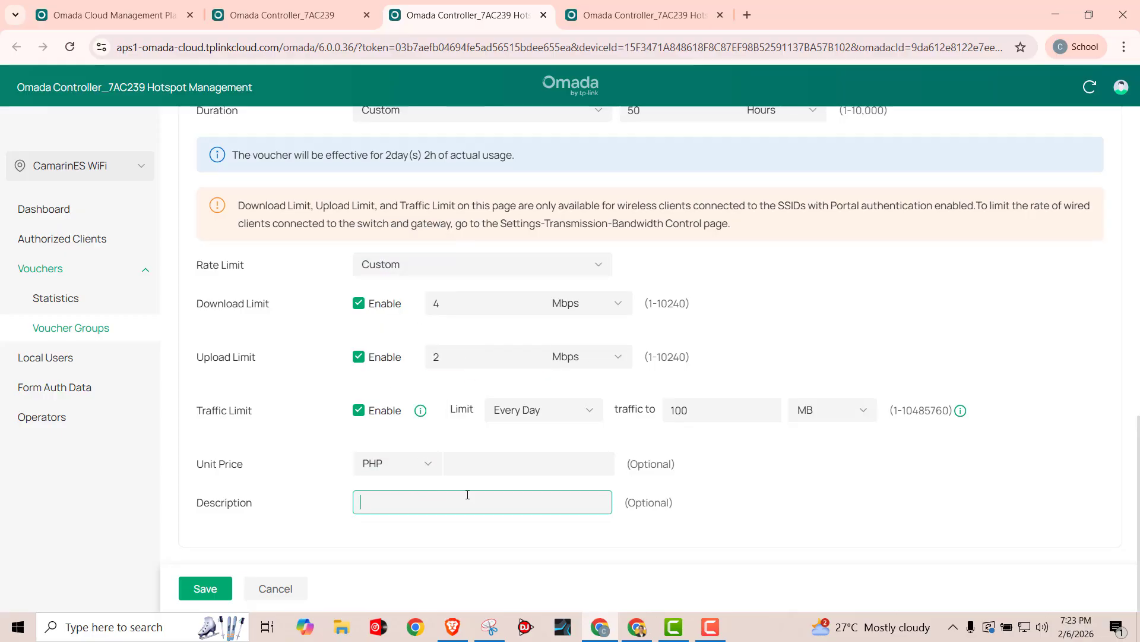
click(205, 587)
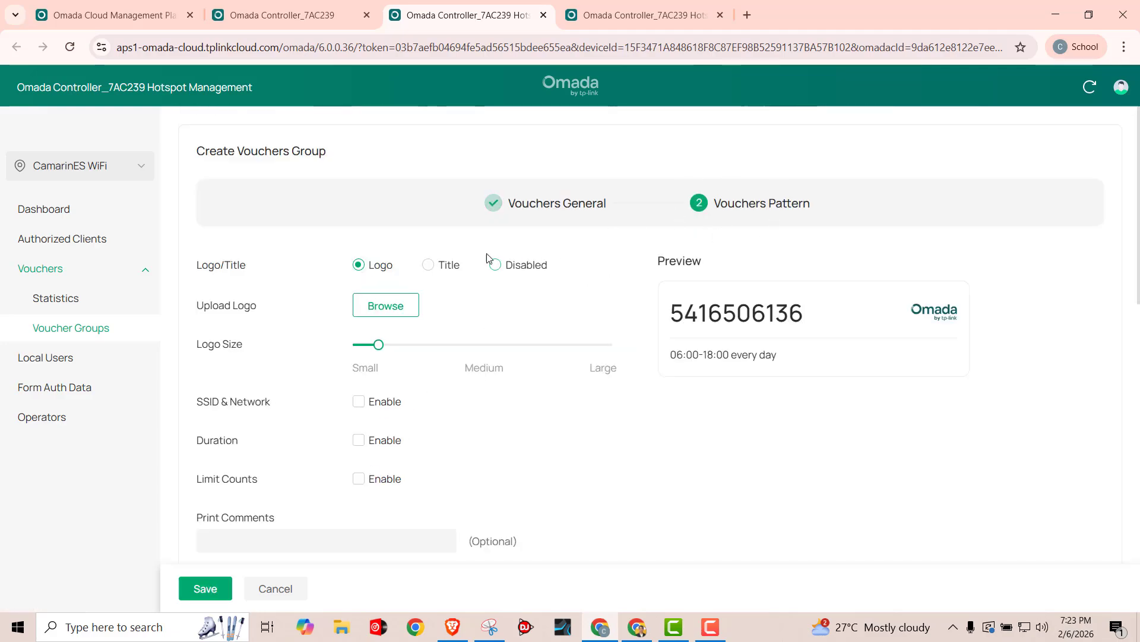
Disable the voucher's logo/title and set the code position to Center, leaving the print comments blank.
click(497, 267)
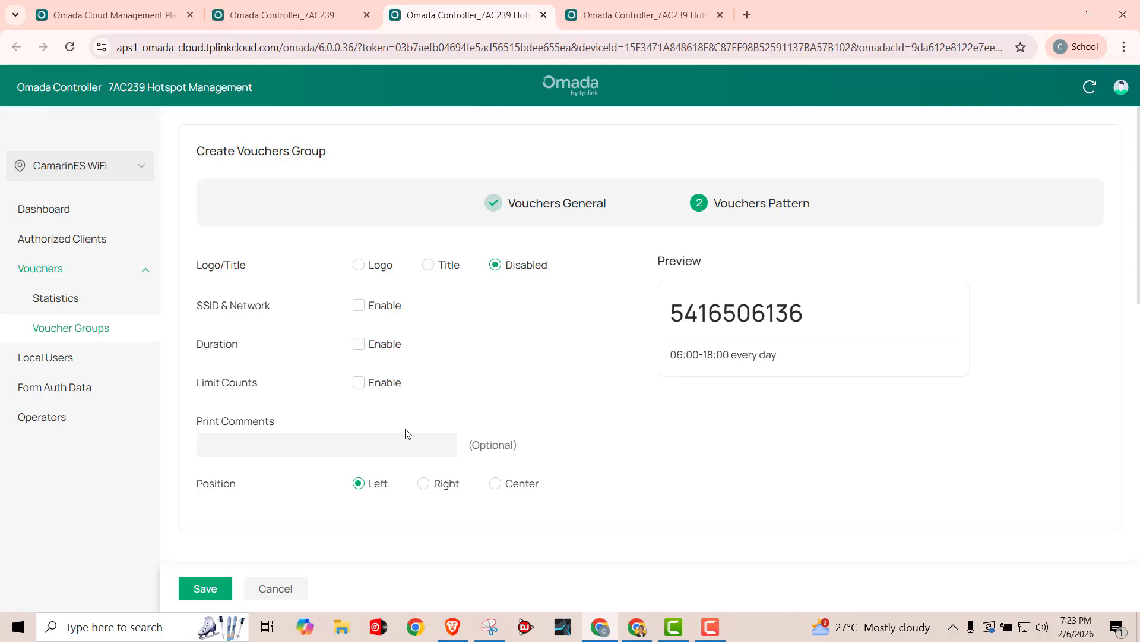
click(431, 442)
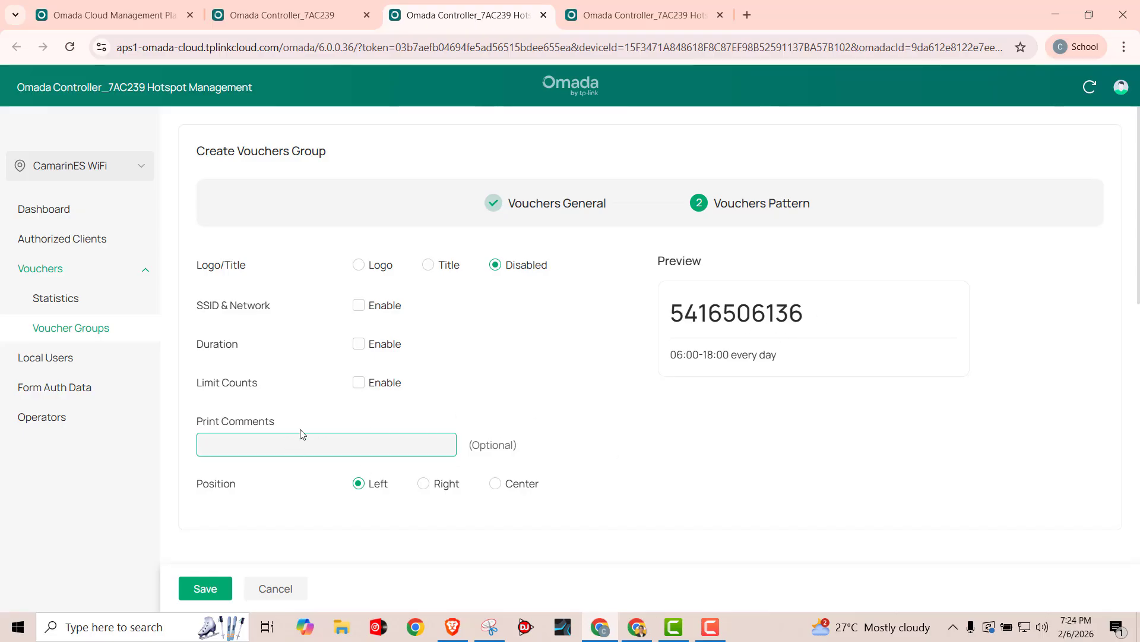
click(501, 486)
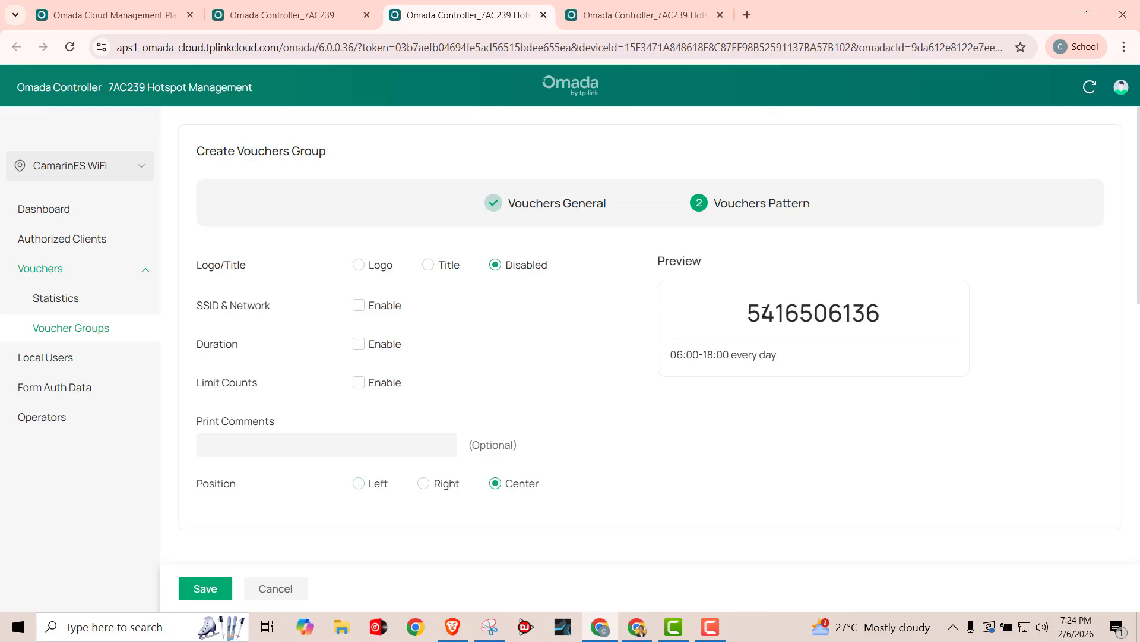
Check the sample code in the voucher preview and save the vouchers group.
drag(747, 316, 895, 318)
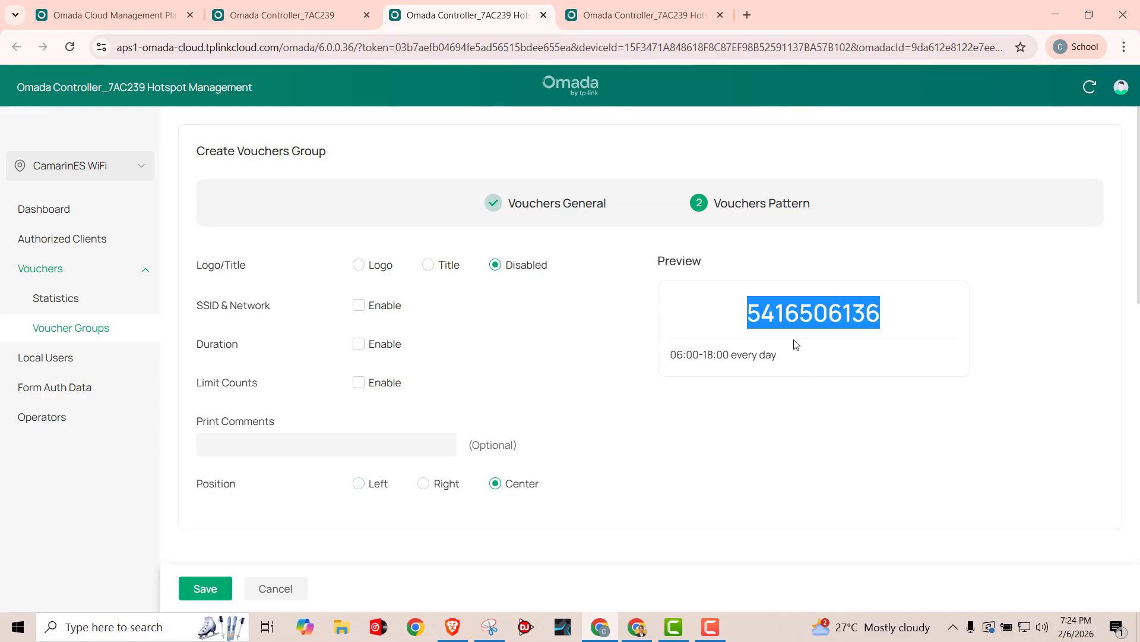
click(818, 350)
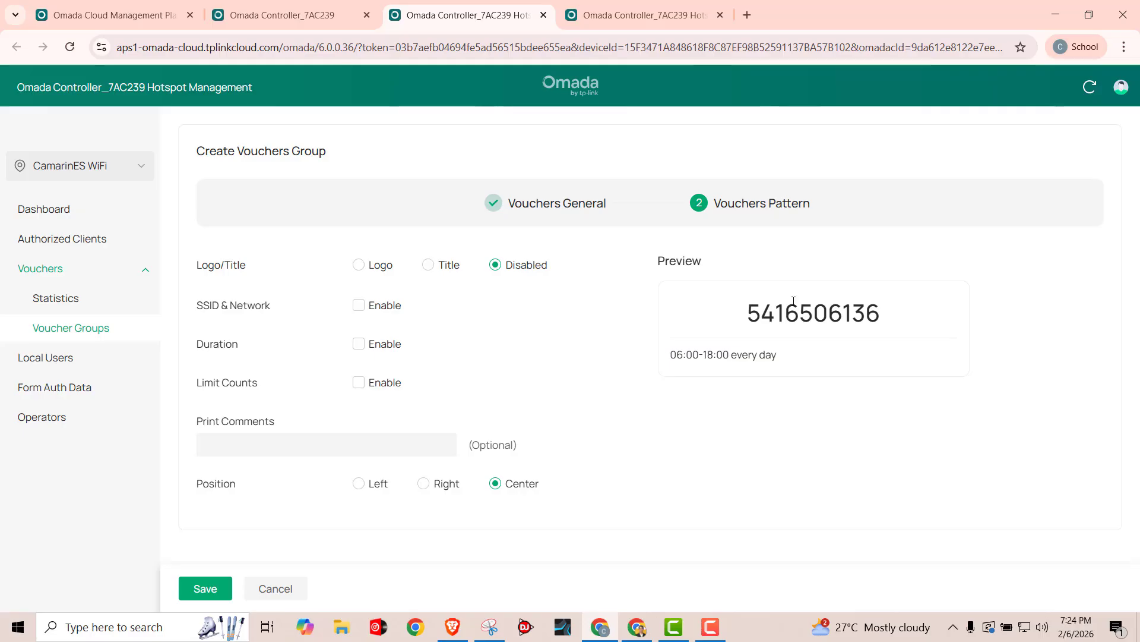
drag(750, 316, 895, 319)
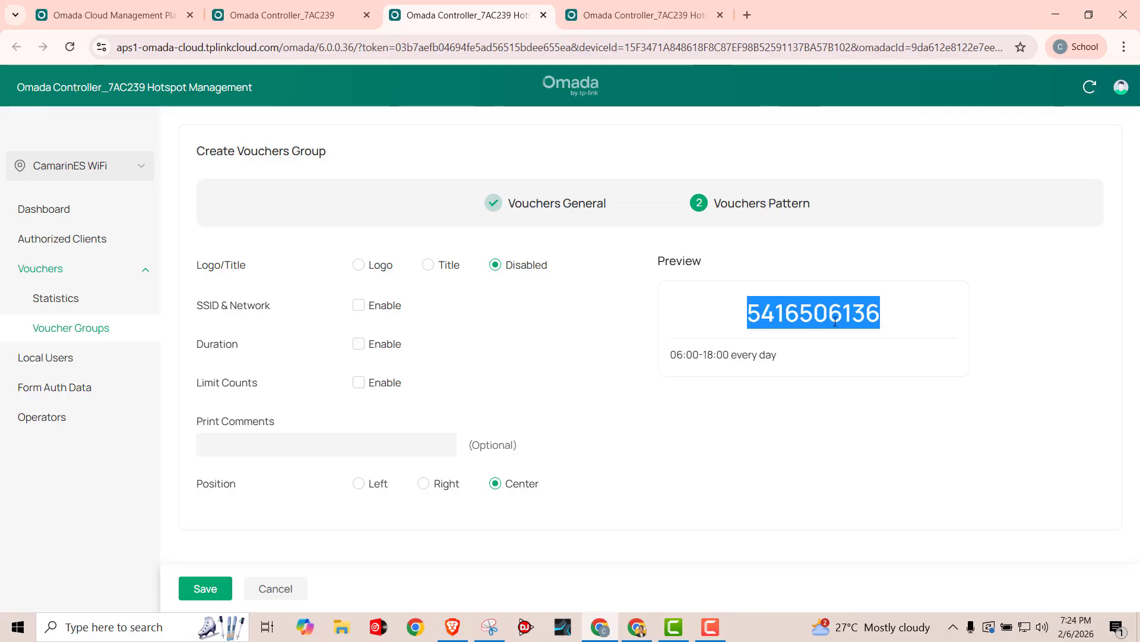
drag(743, 320, 887, 324)
click(781, 317)
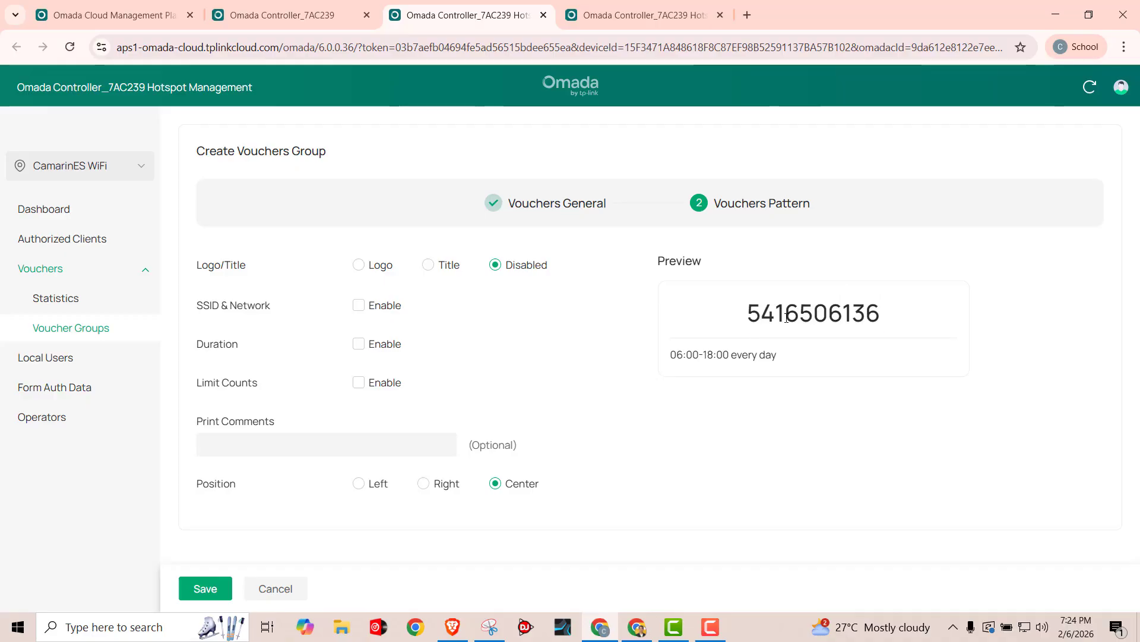
drag(782, 316, 775, 316)
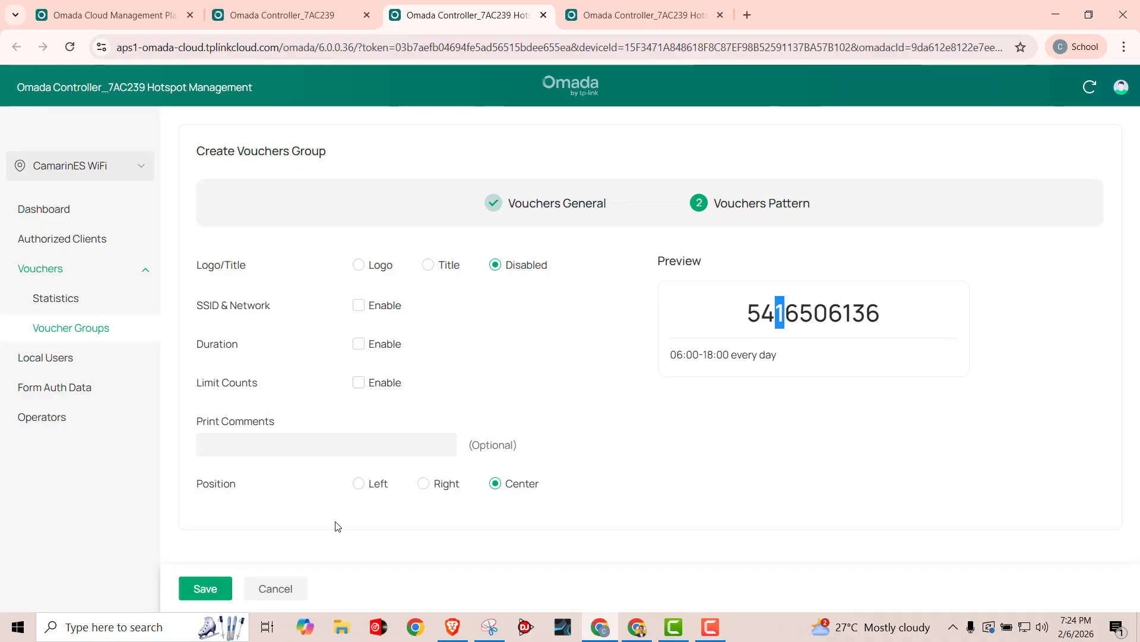
click(216, 591)
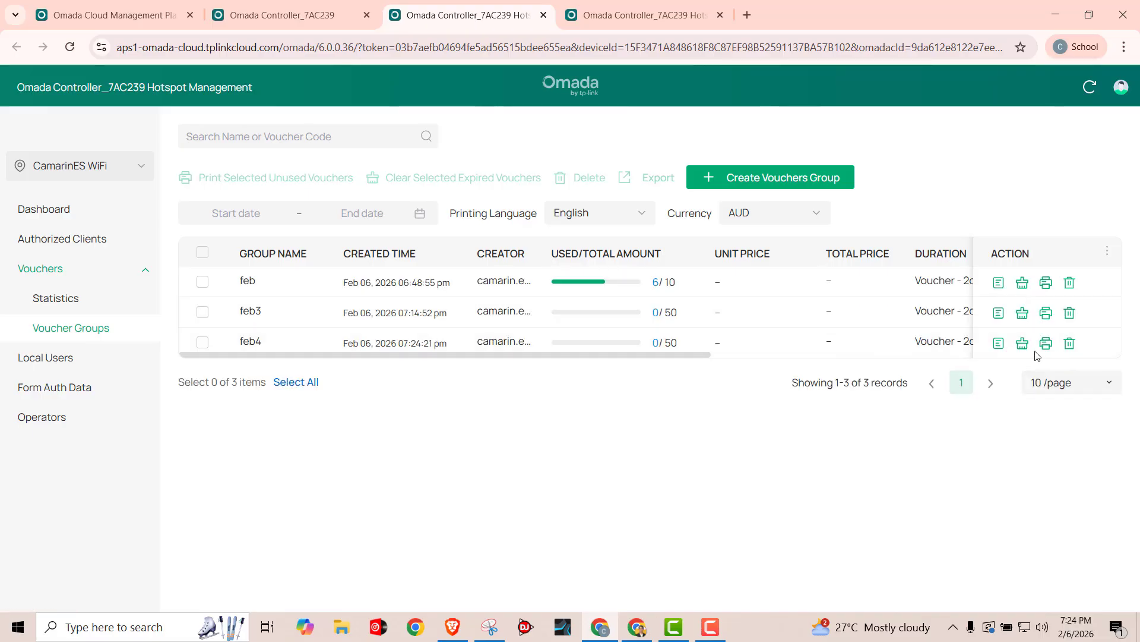
Open the details of the feb4 voucher group and look through its codes at 50 per page.
click(999, 344)
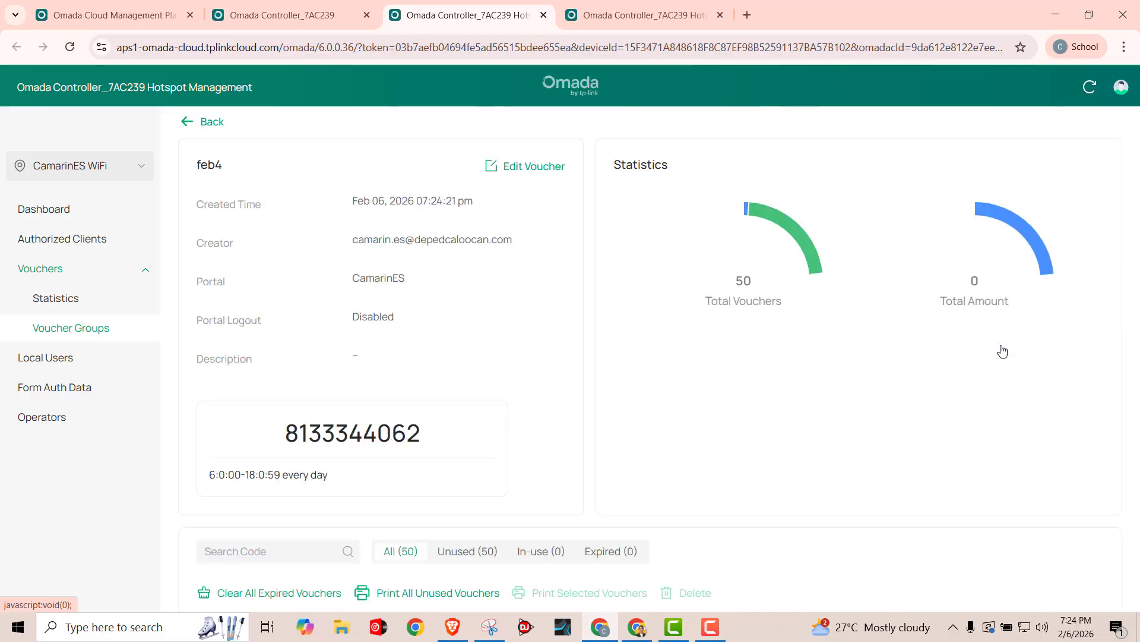
scroll(863, 370, down, 7)
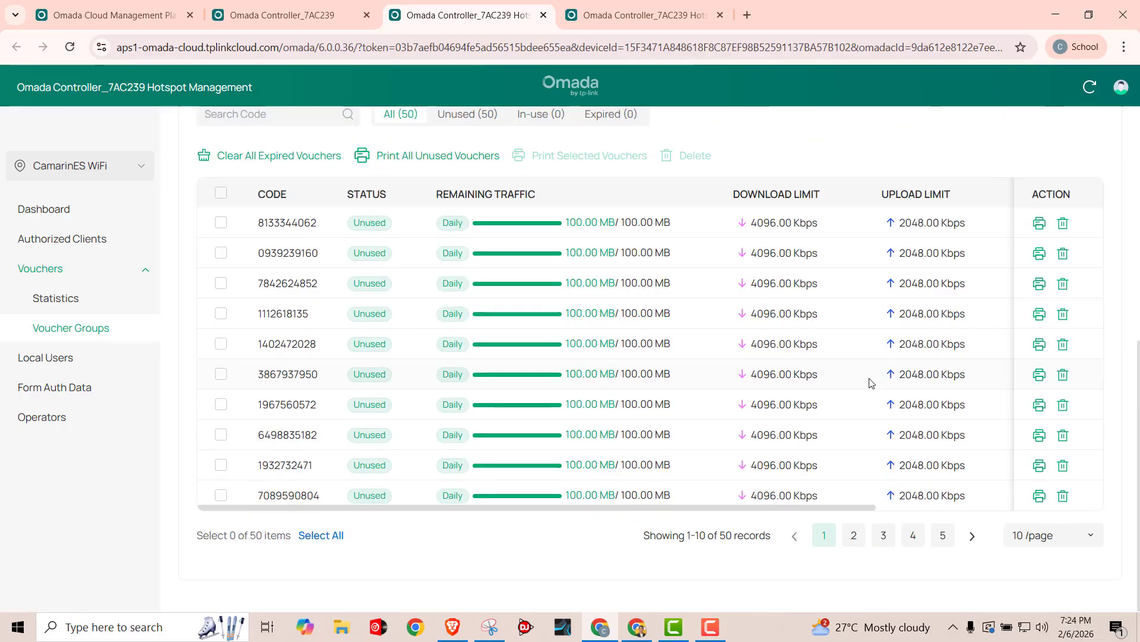
click(1084, 536)
click(1061, 511)
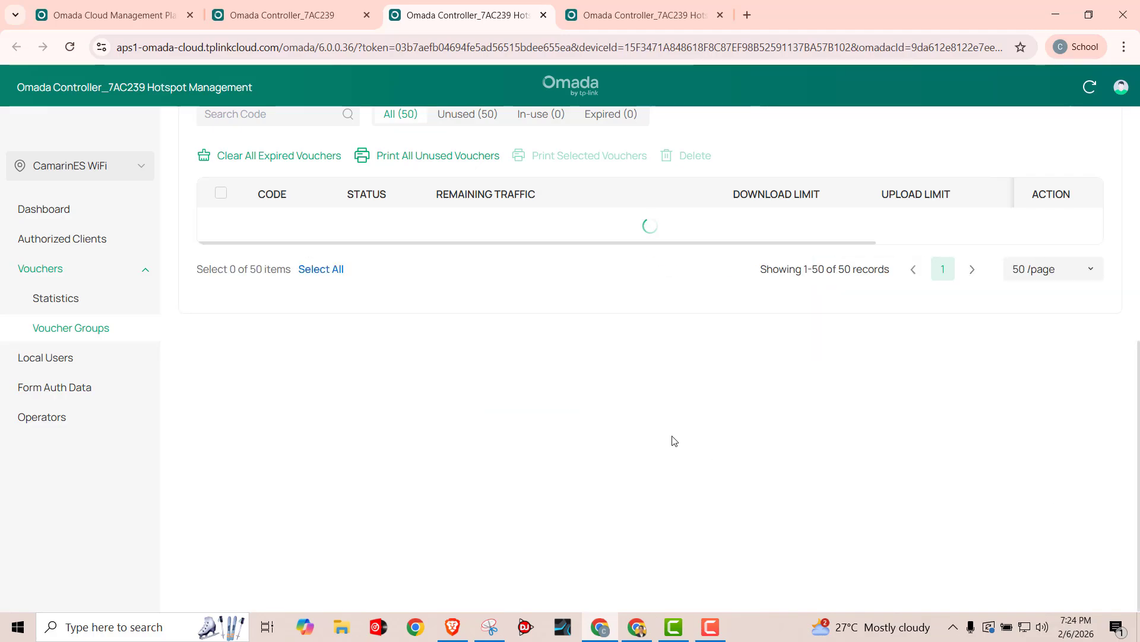
scroll(766, 423, down, 4)
scroll(684, 428, down, 5)
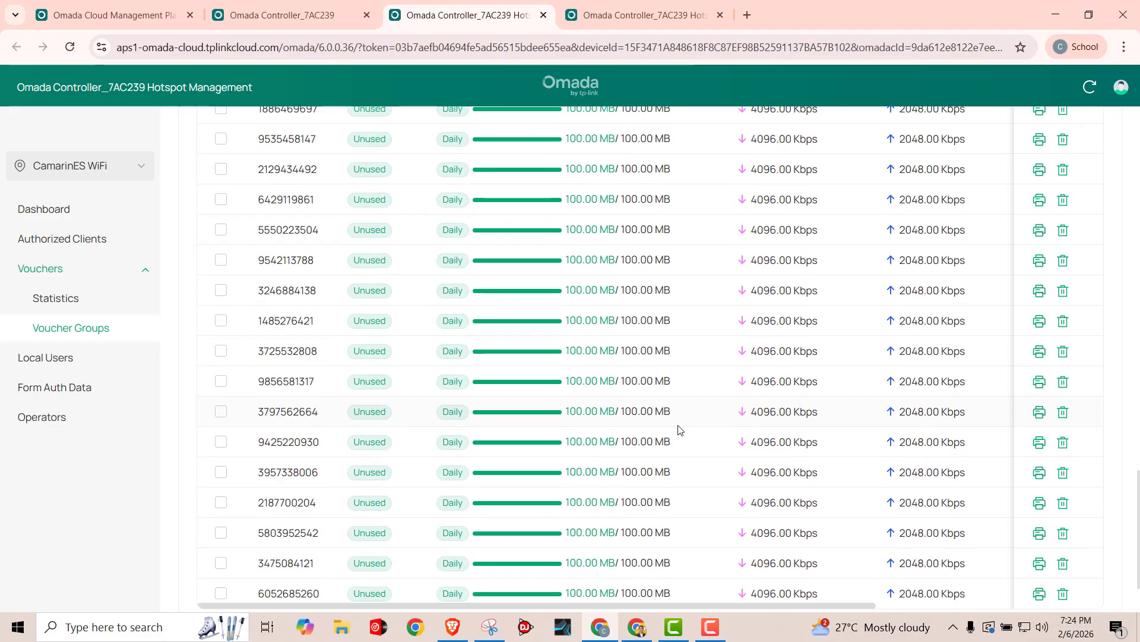
scroll(683, 429, up, 9)
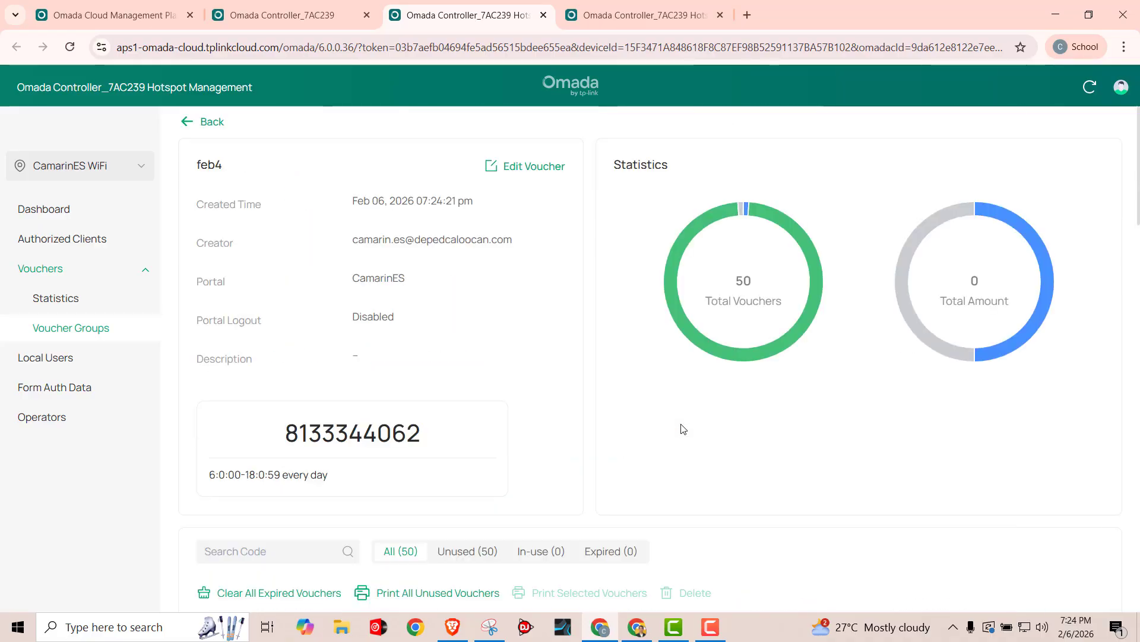
Return to the voucher groups, open the print preview for the feb4 vouchers, and expand the additional print settings.
click(68, 330)
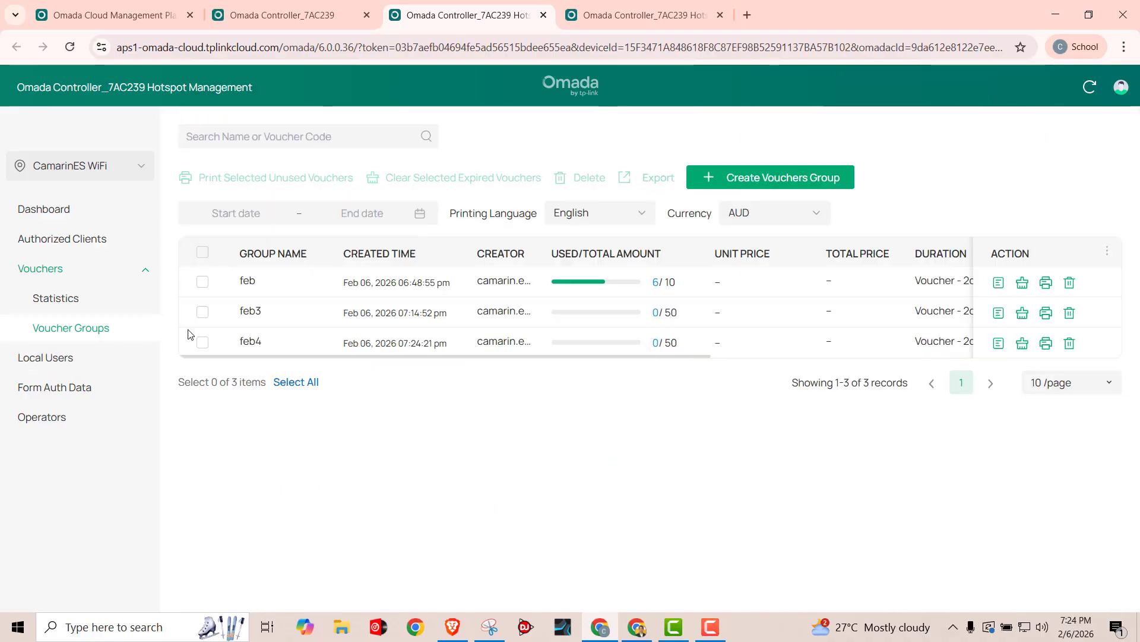
click(1047, 344)
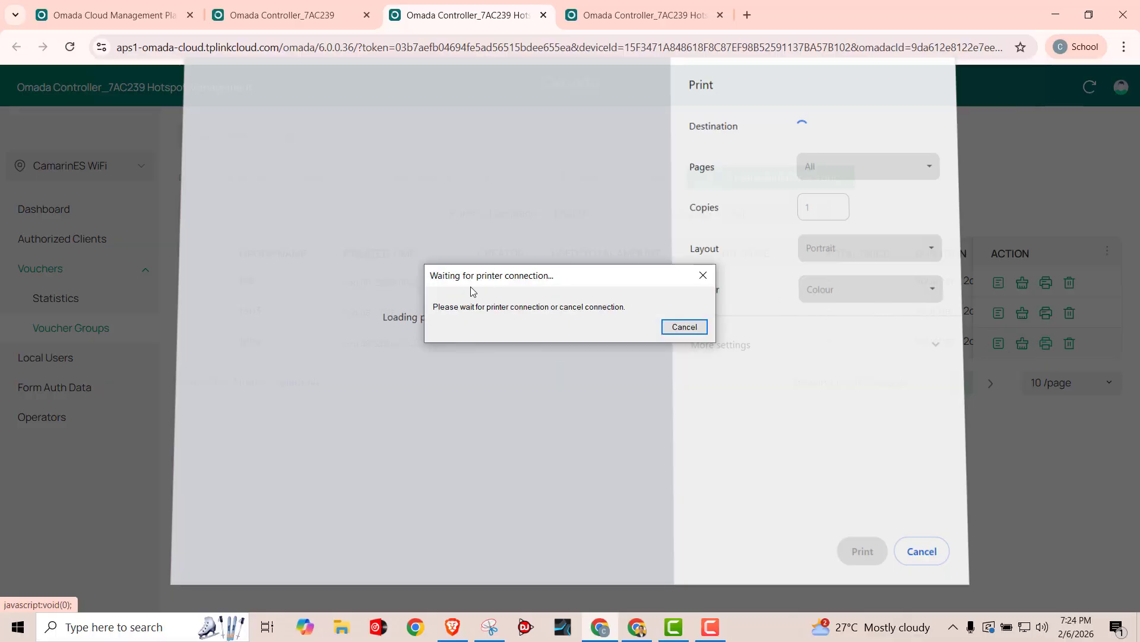
click(684, 327)
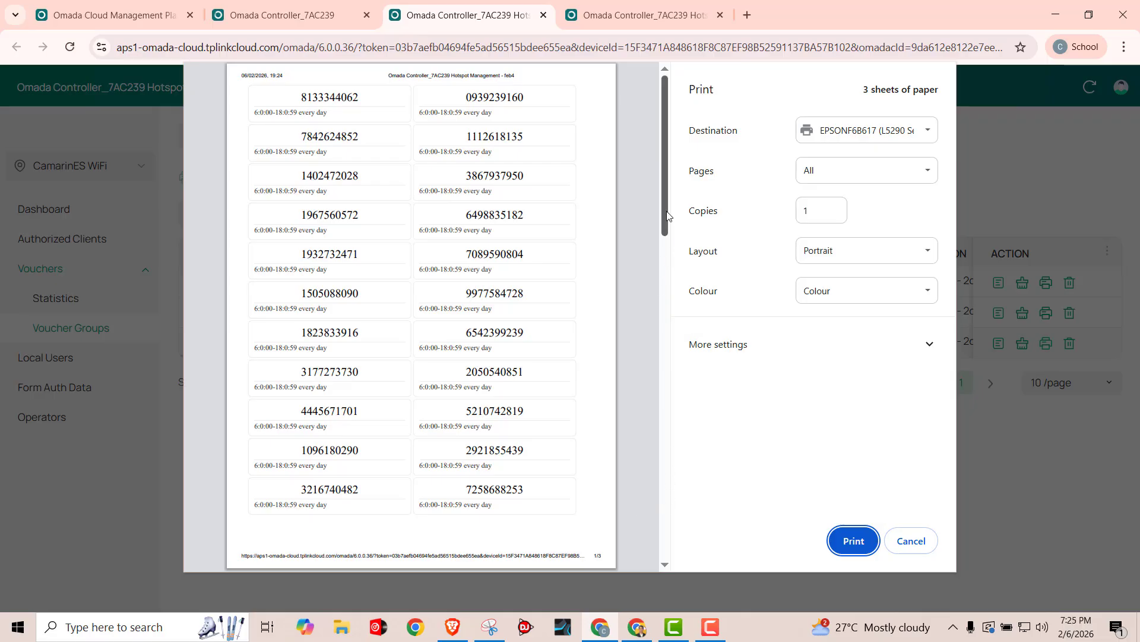
scroll(643, 448, down, 10)
scroll(634, 337, up, 5)
scroll(634, 337, up, 5)
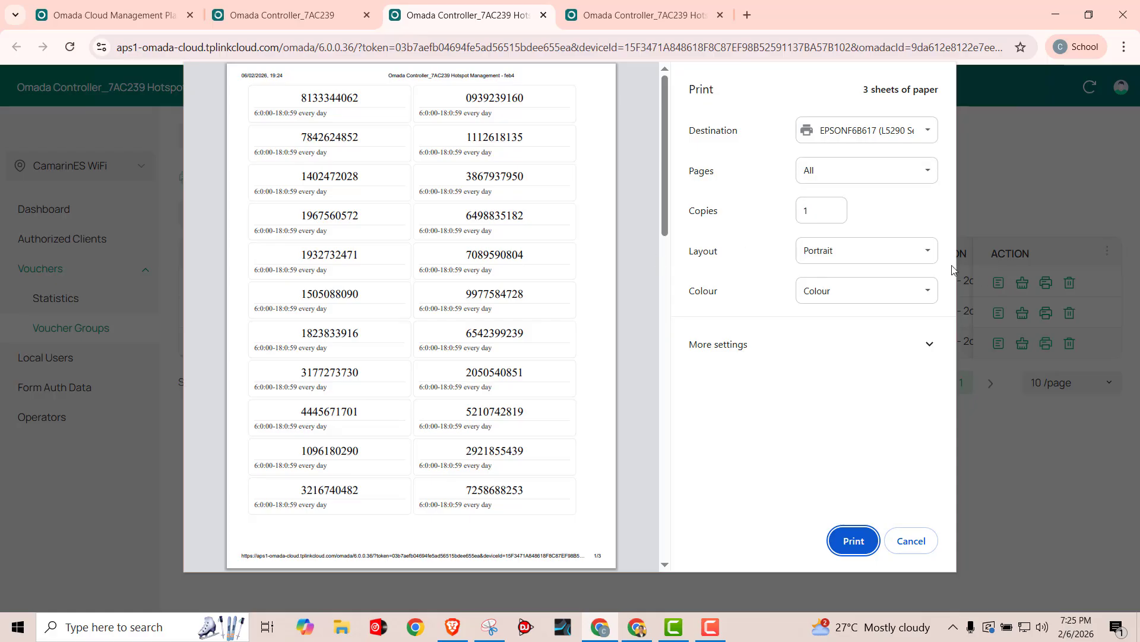
click(932, 354)
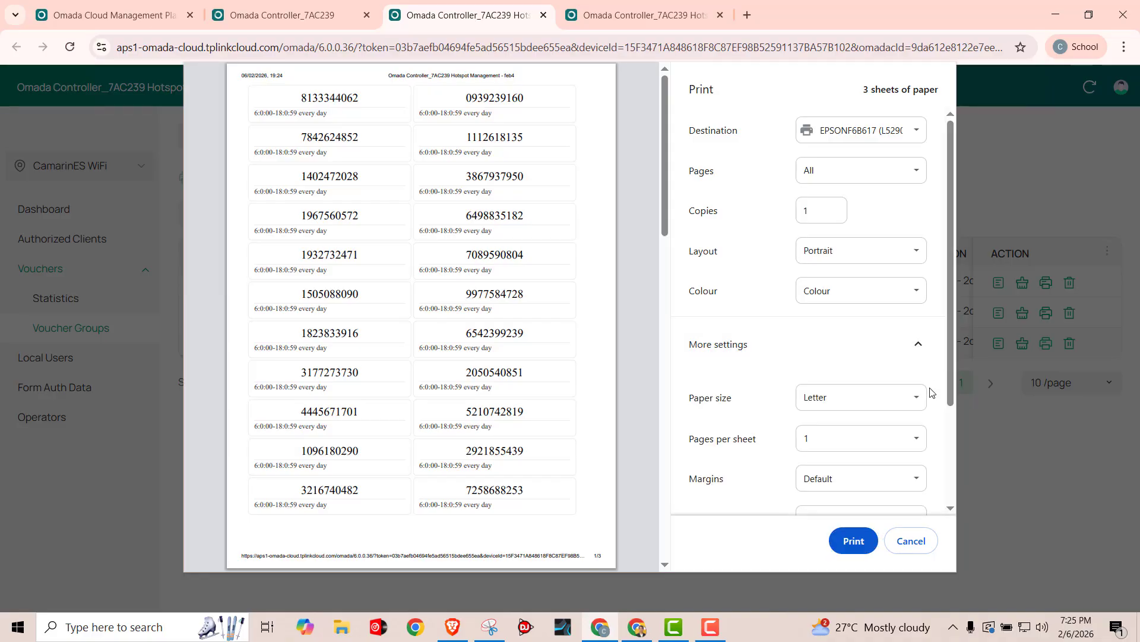
Try a layout of 2 pages per sheet for the voucher printout and set it back to 1.
click(914, 444)
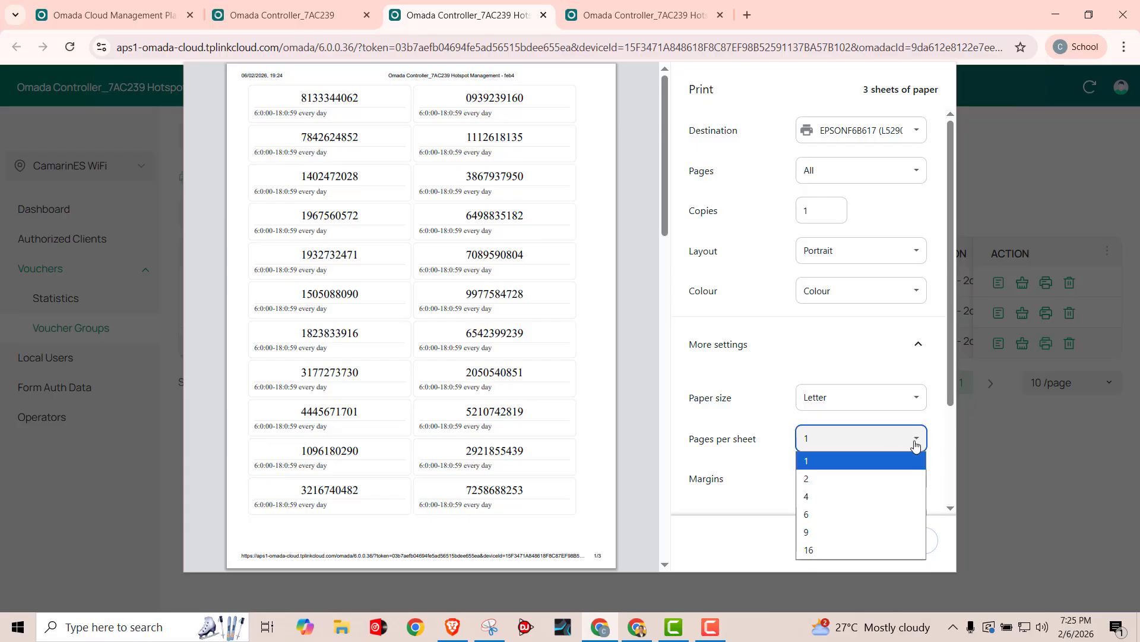
click(893, 479)
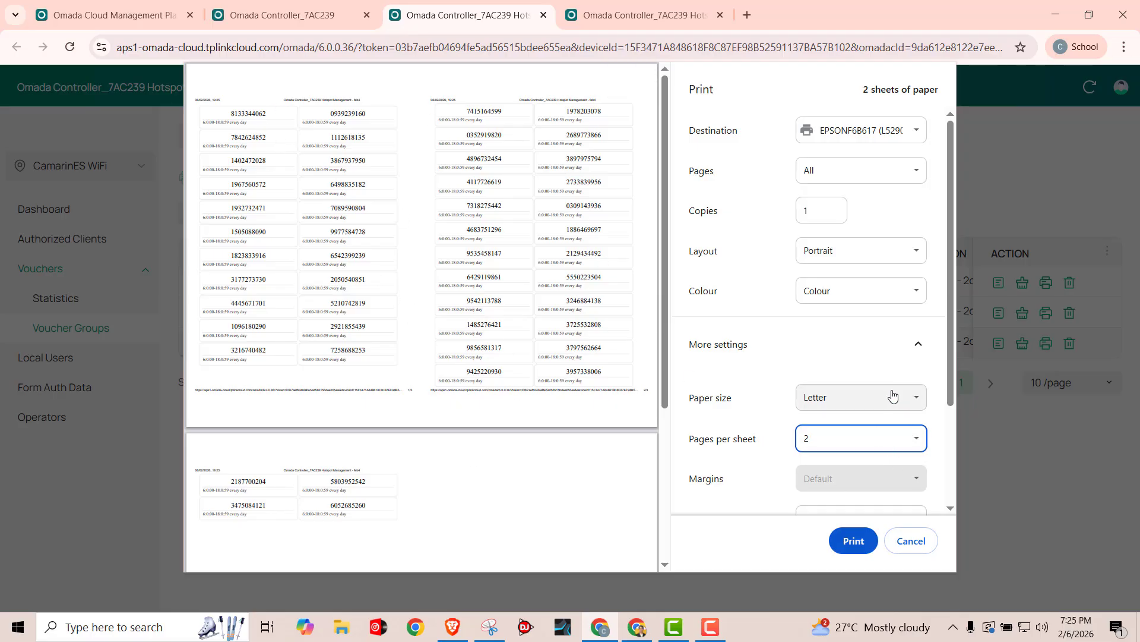
scroll(915, 448, down, 1)
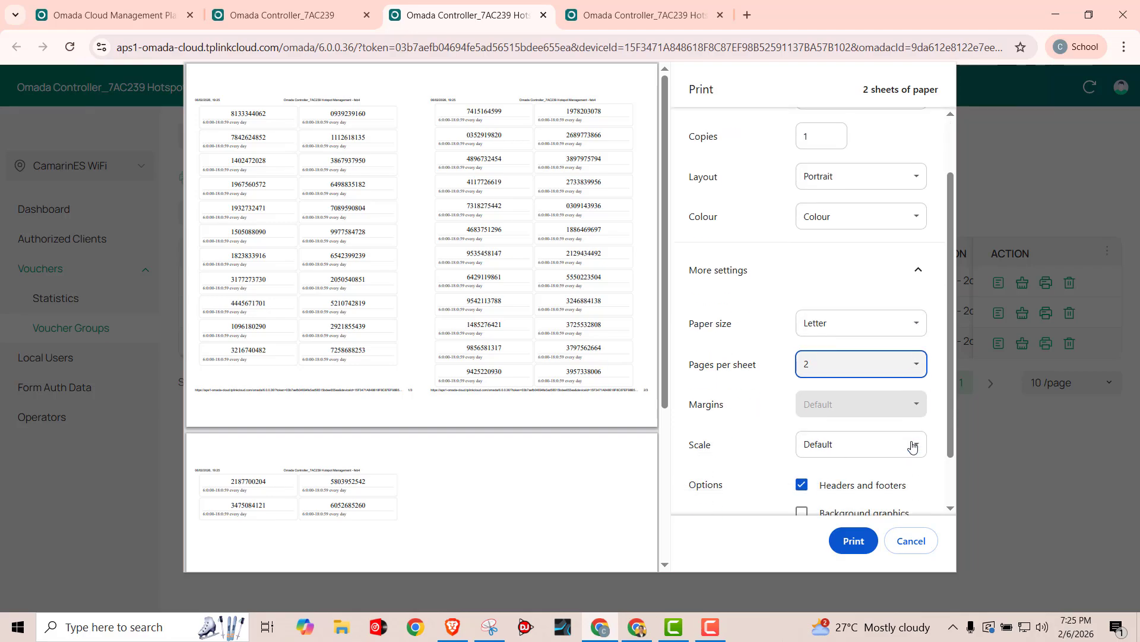
click(919, 364)
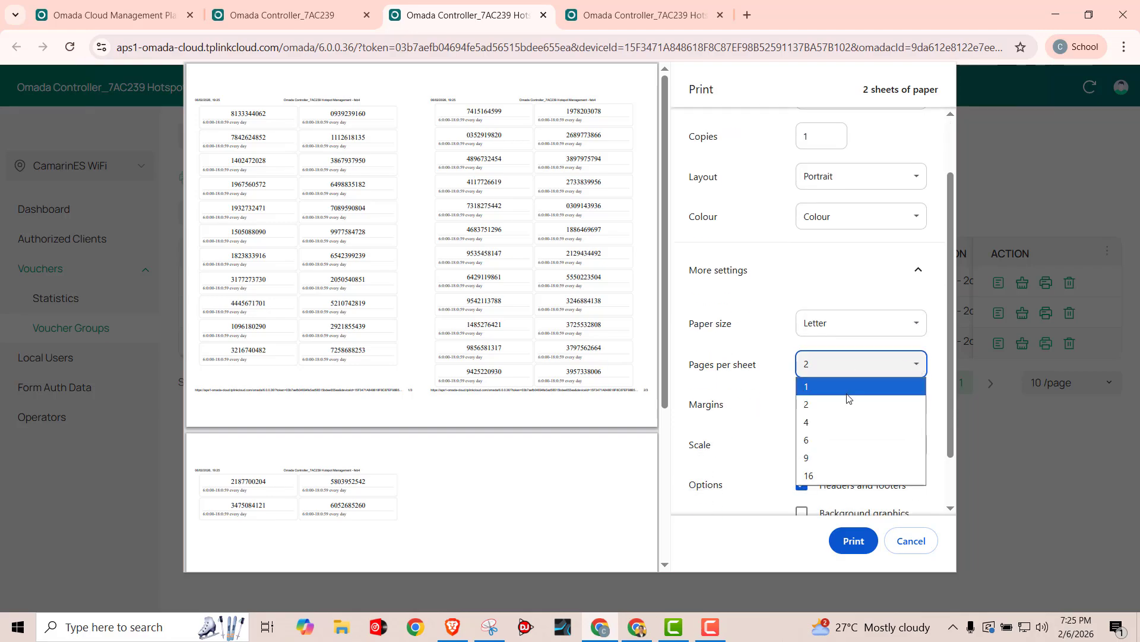
click(847, 389)
Turn off headers and footers for the voucher printout and review all pages of the preview.
scroll(535, 356, down, 12)
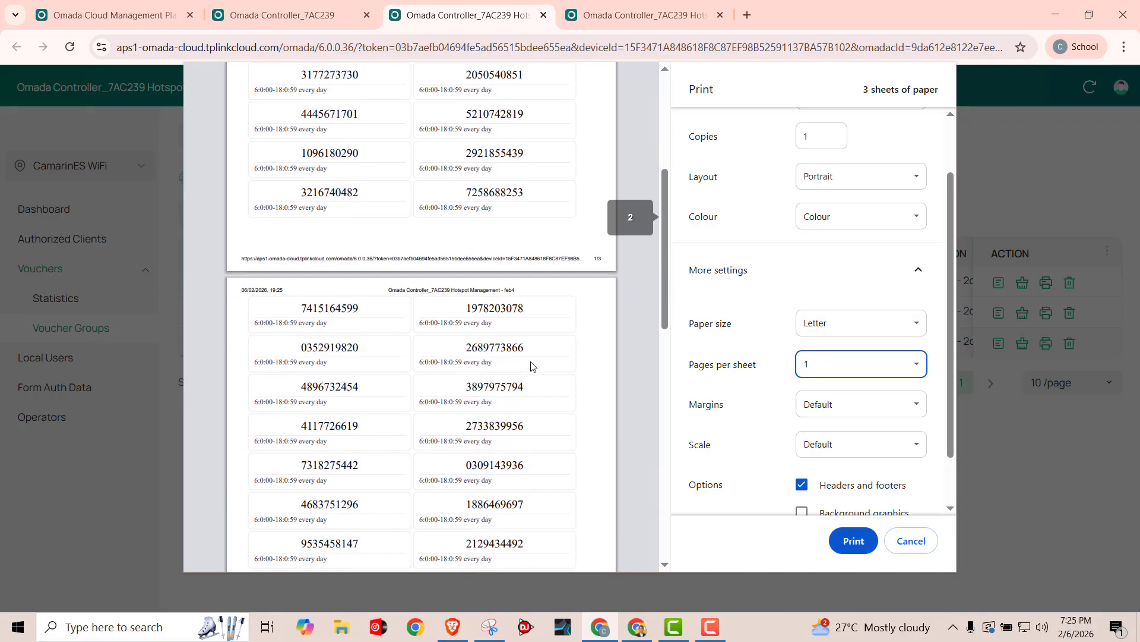
scroll(535, 352, down, 3)
scroll(535, 352, up, 6)
scroll(818, 383, down, 1)
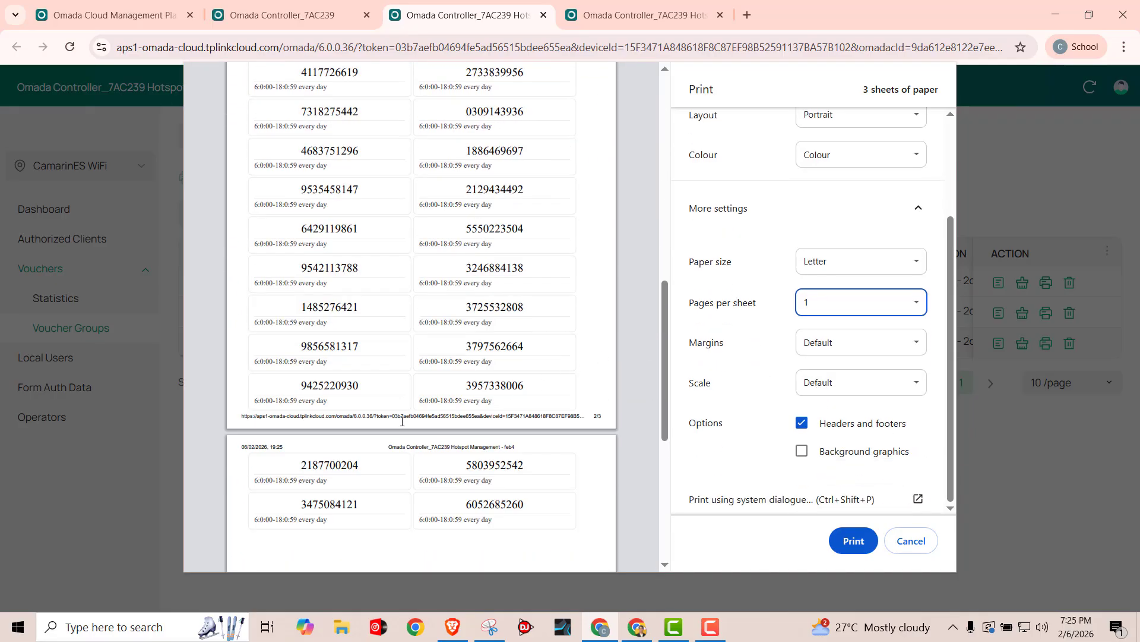
click(802, 423)
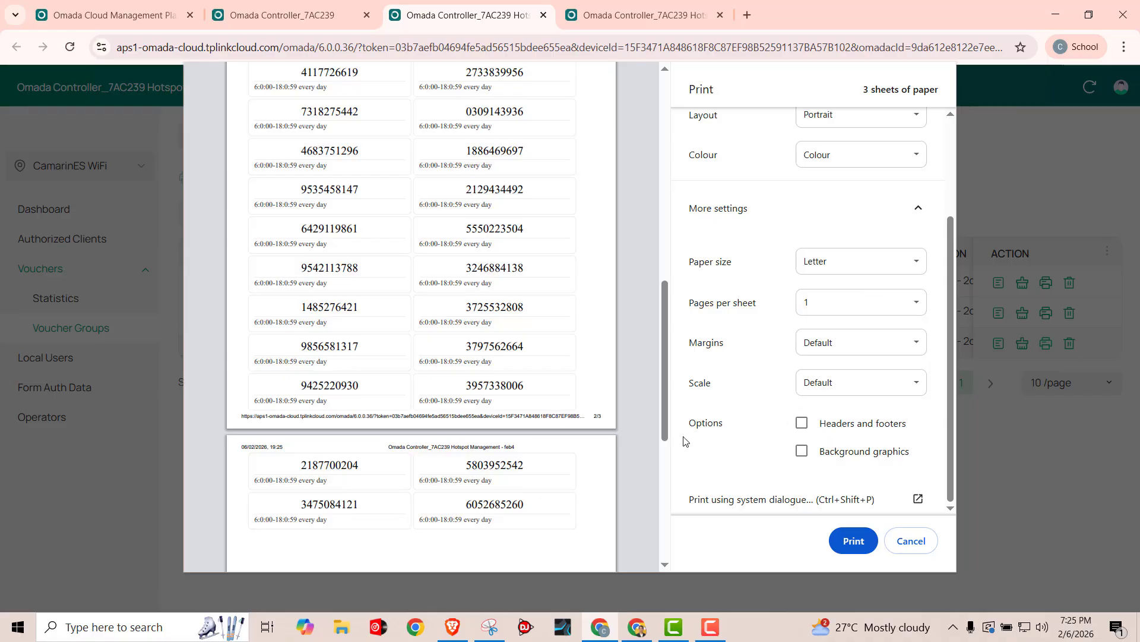
scroll(495, 429, down, 5)
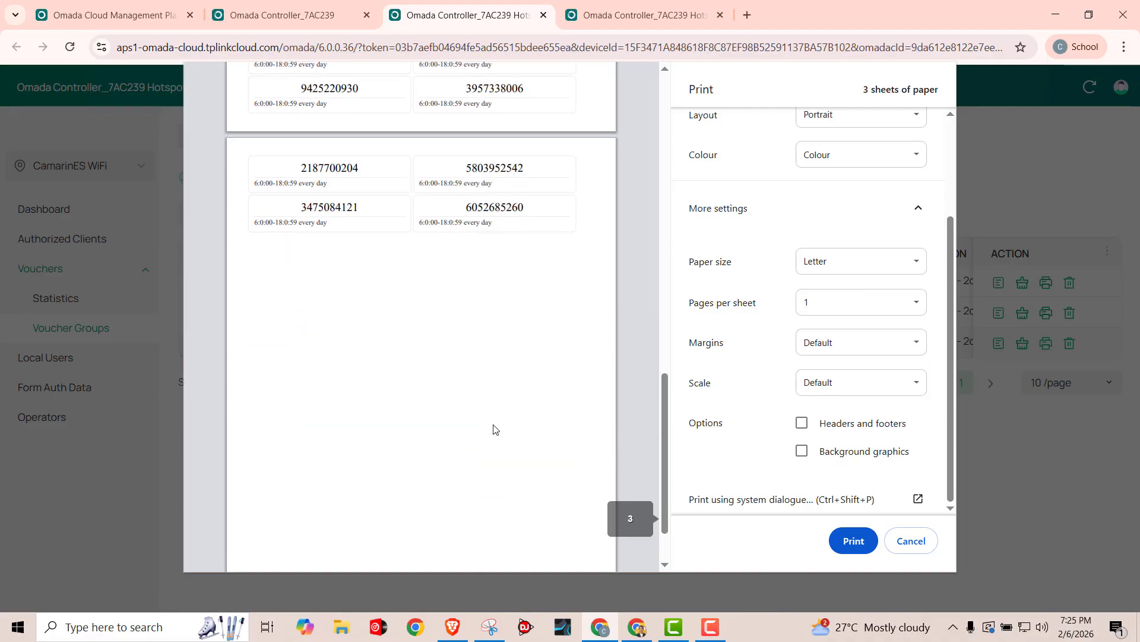
scroll(495, 428, up, 12)
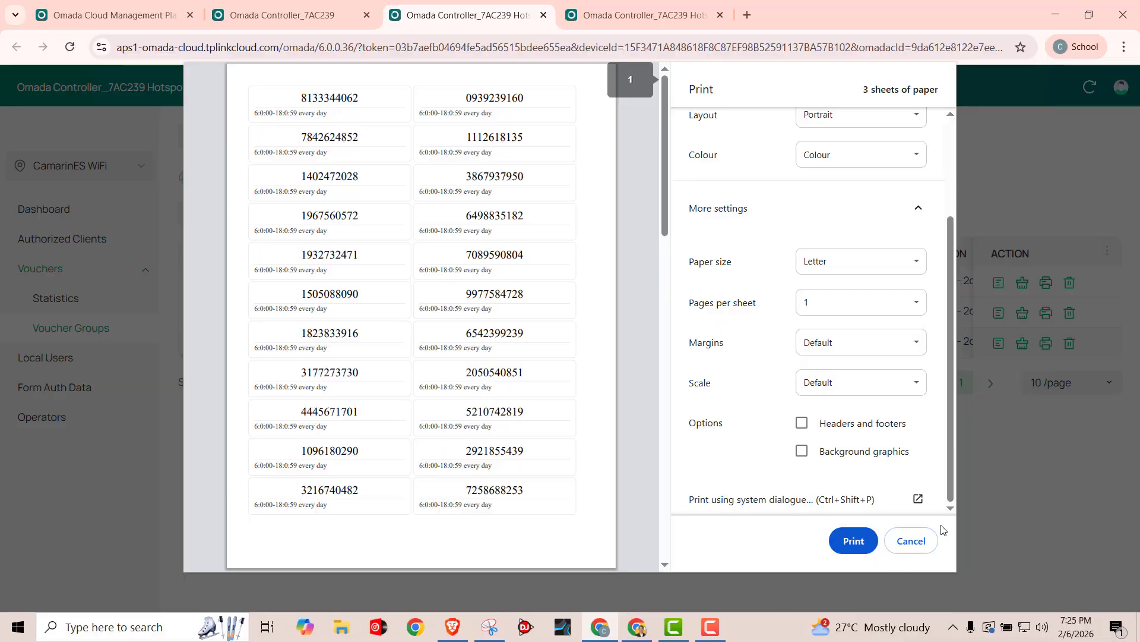